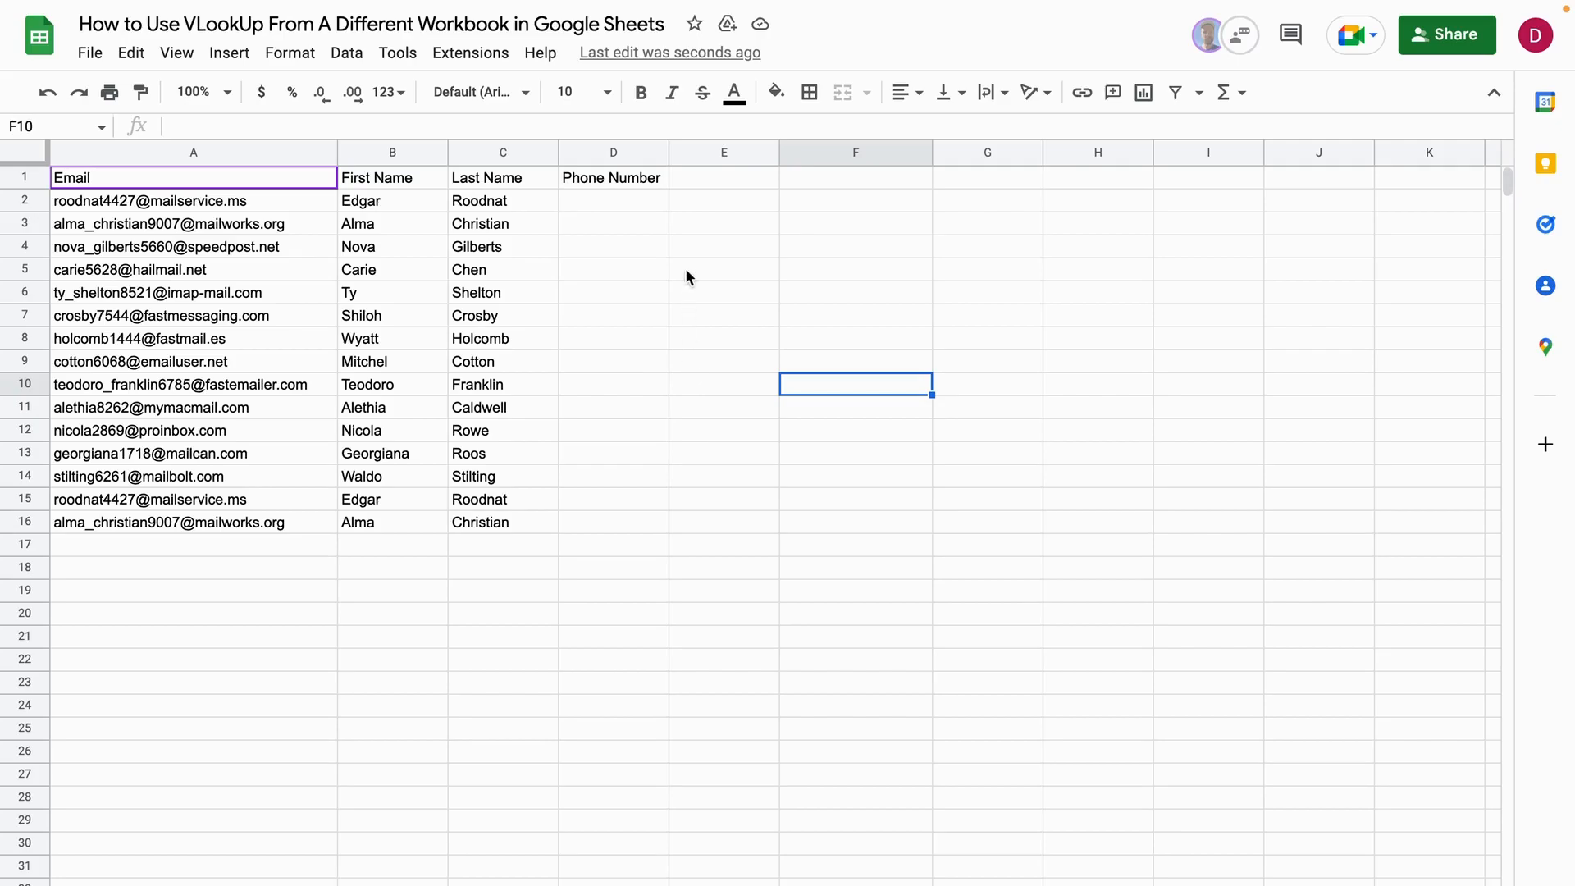
Start a VLOOKUP formula in cell D2 under Phone Number, using the email in A2 as the search key
click(635, 205)
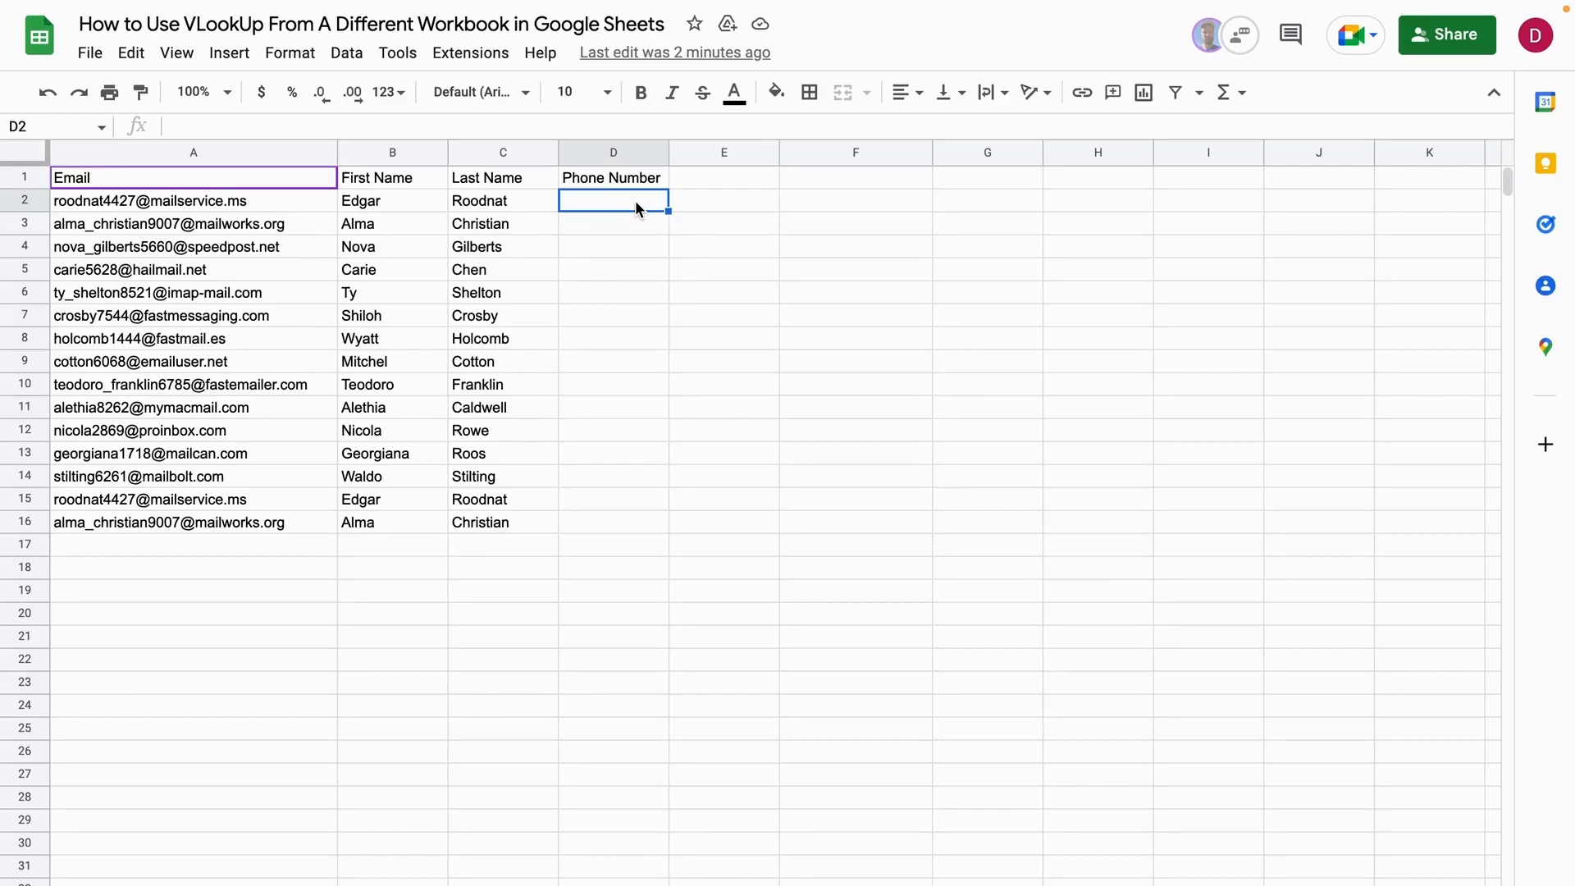
text(=)
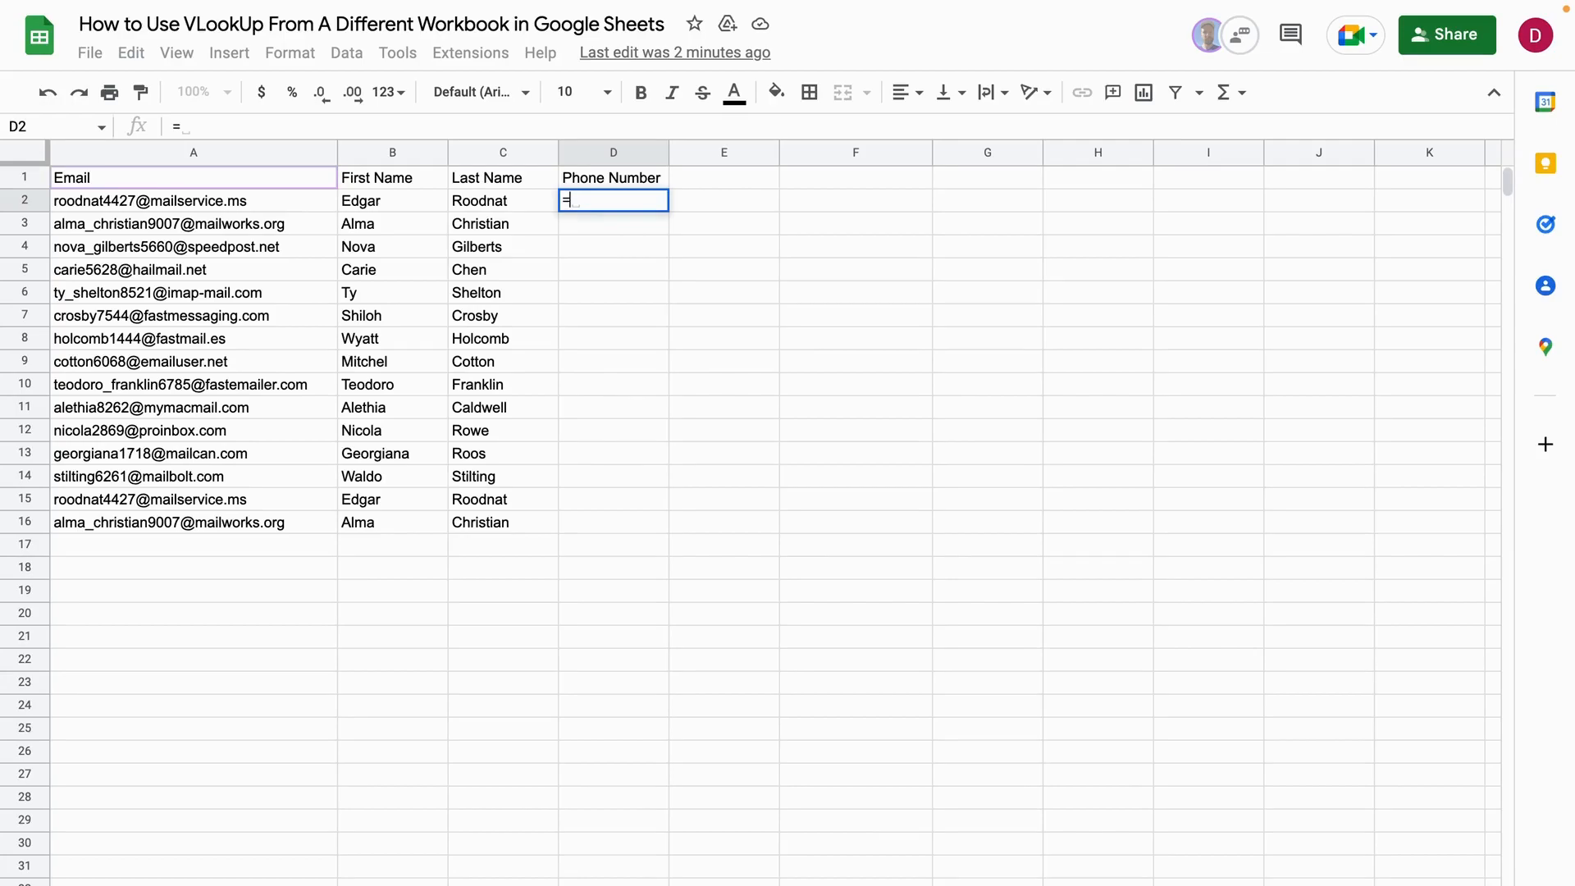
text(VLOOKUP)
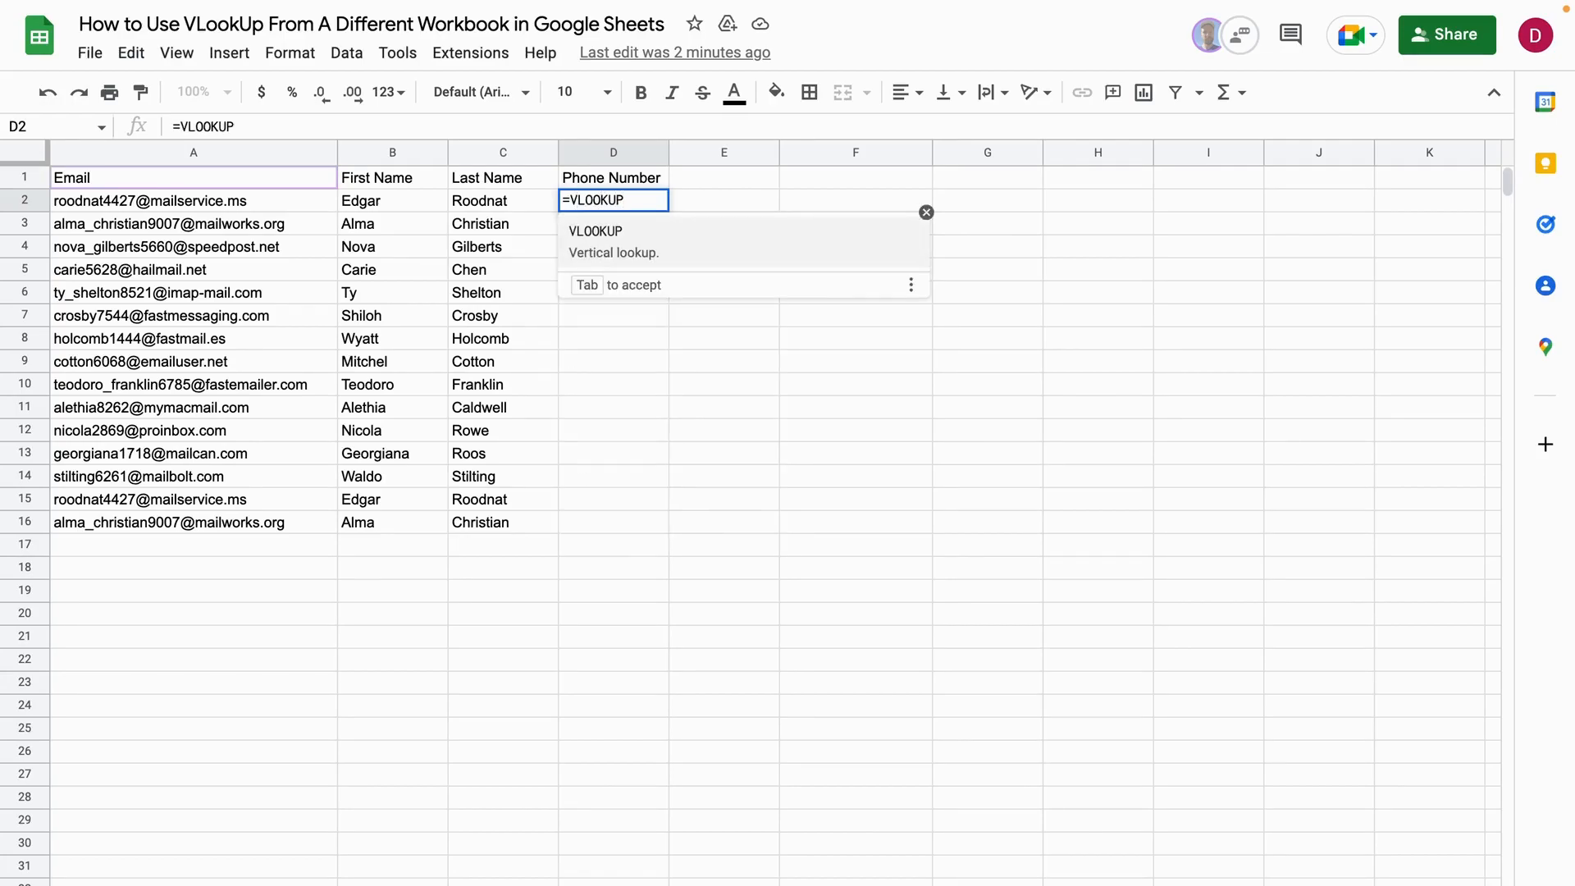
text(()
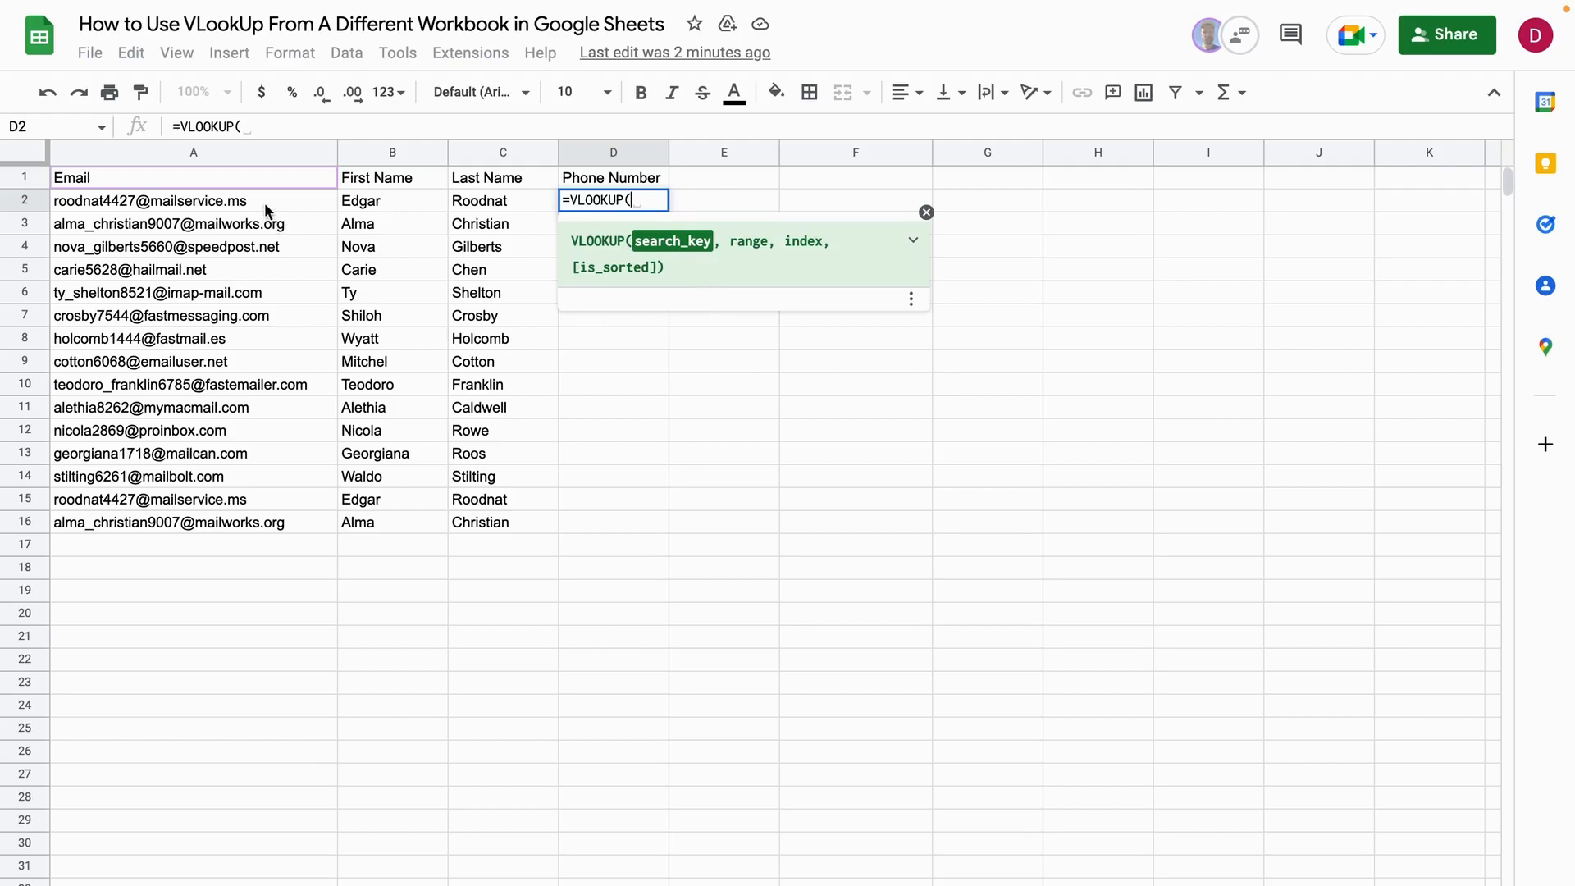
mouse_move(264, 203)
mouse_move(217, 223)
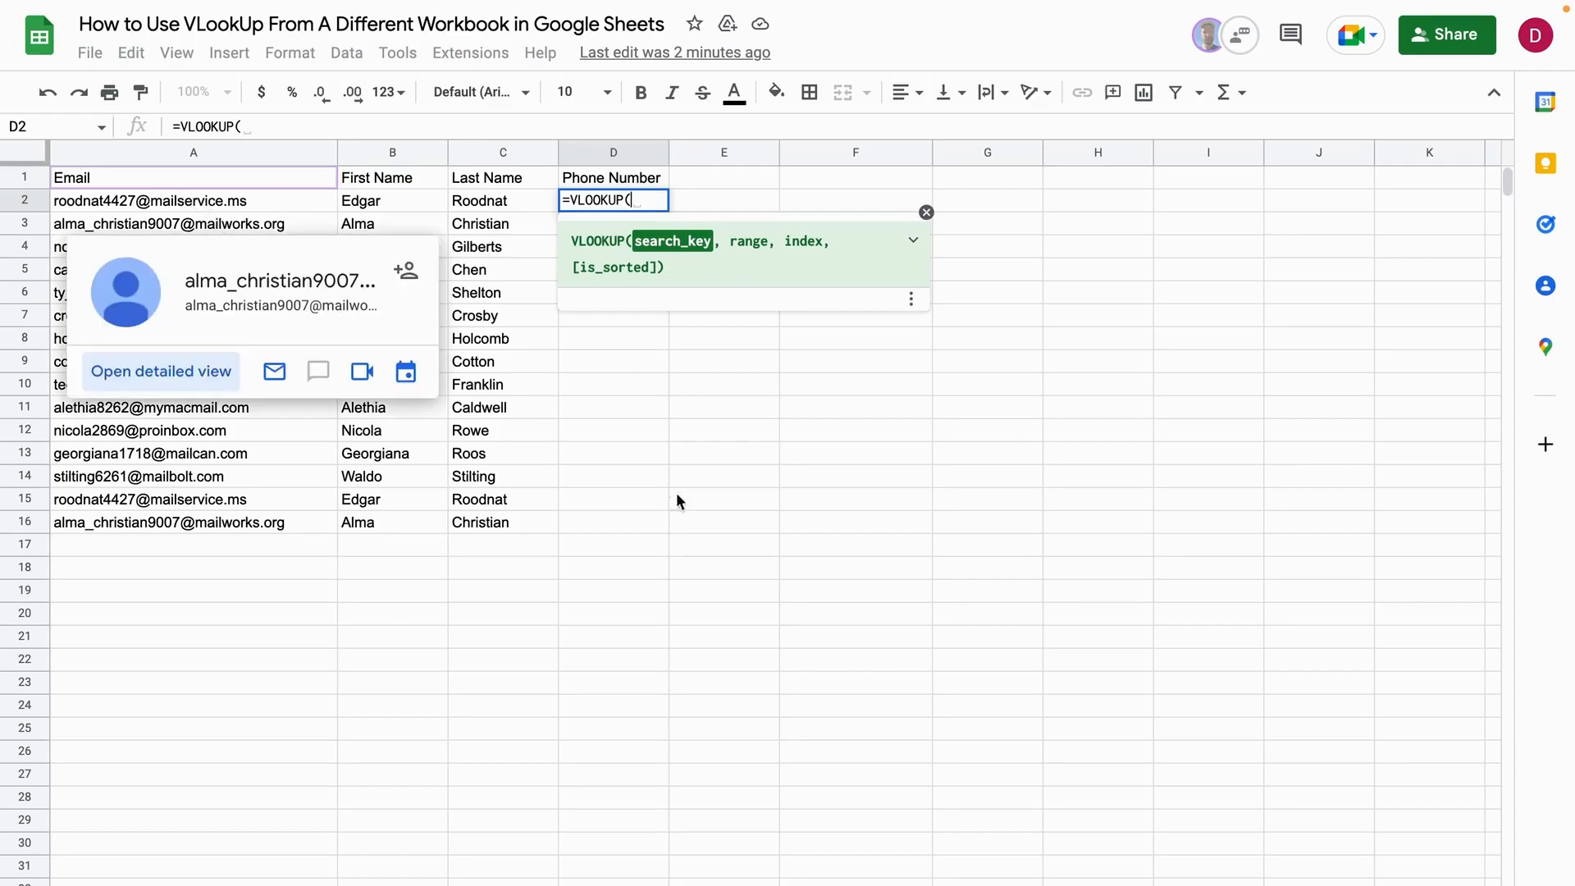
click(277, 200)
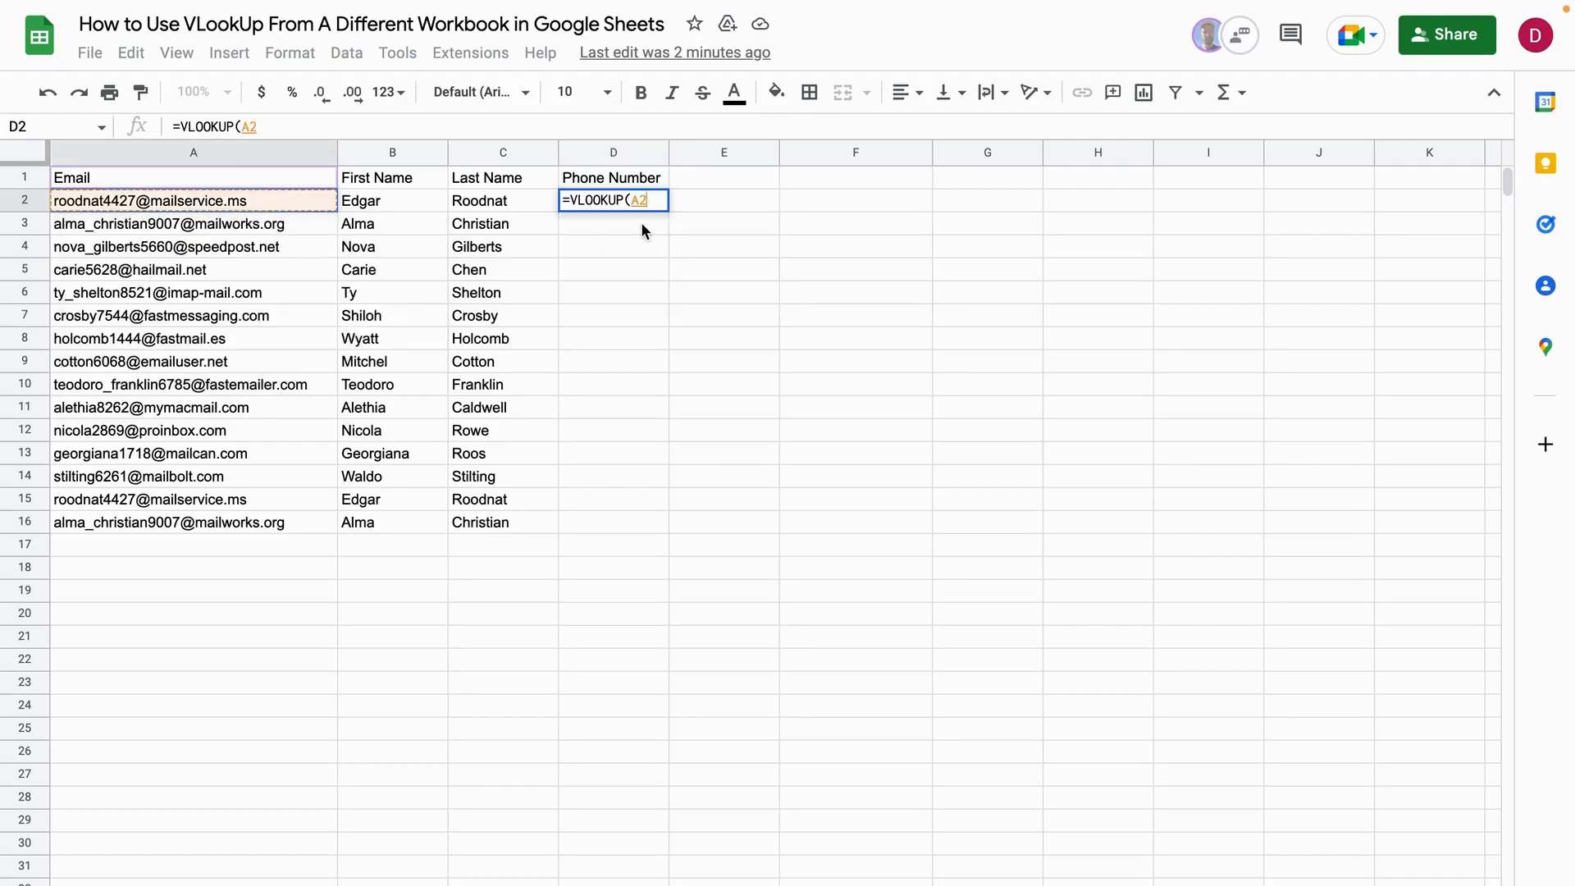
Nest an IMPORTRANGE function as the VLOOKUP range argument and copy the full URL of the DifferentWorkbook spreadsheet
text(,)
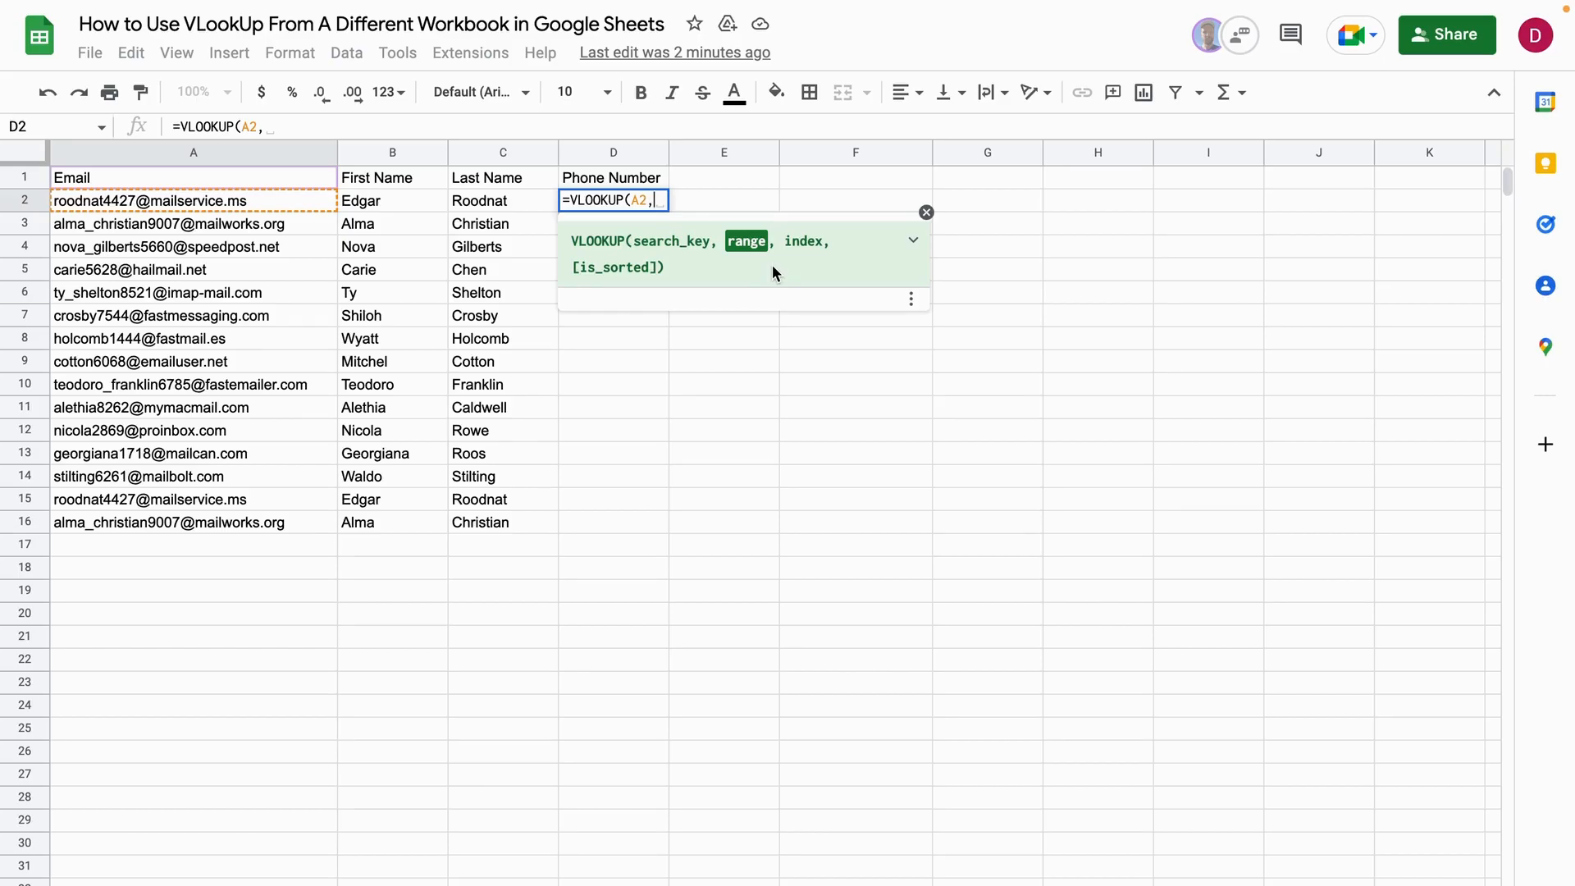
text(IMPORTRANGE)
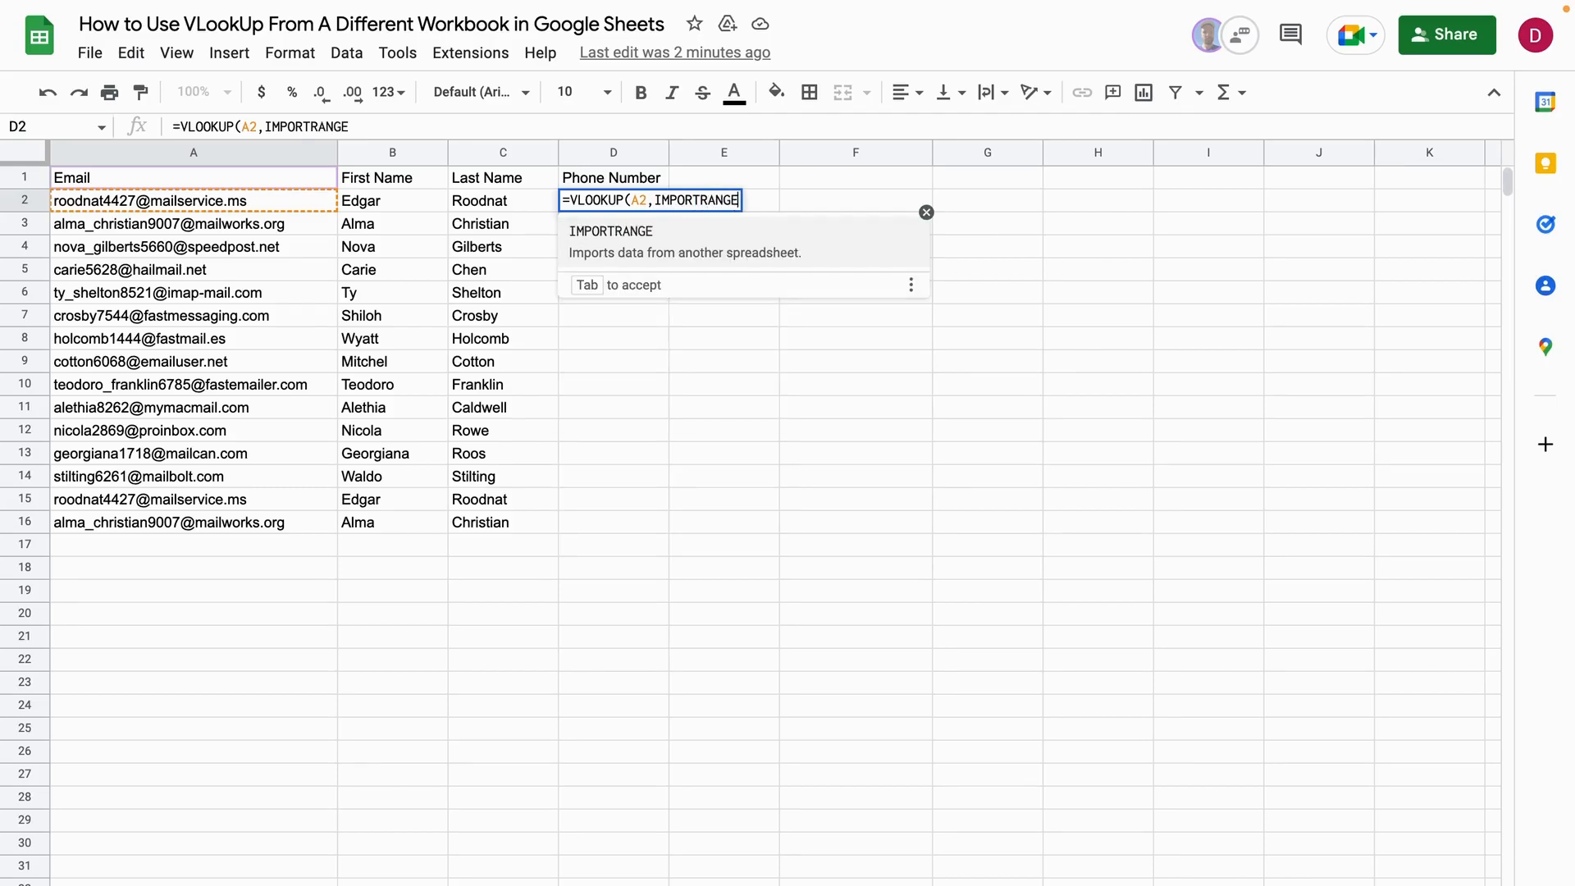
text(()
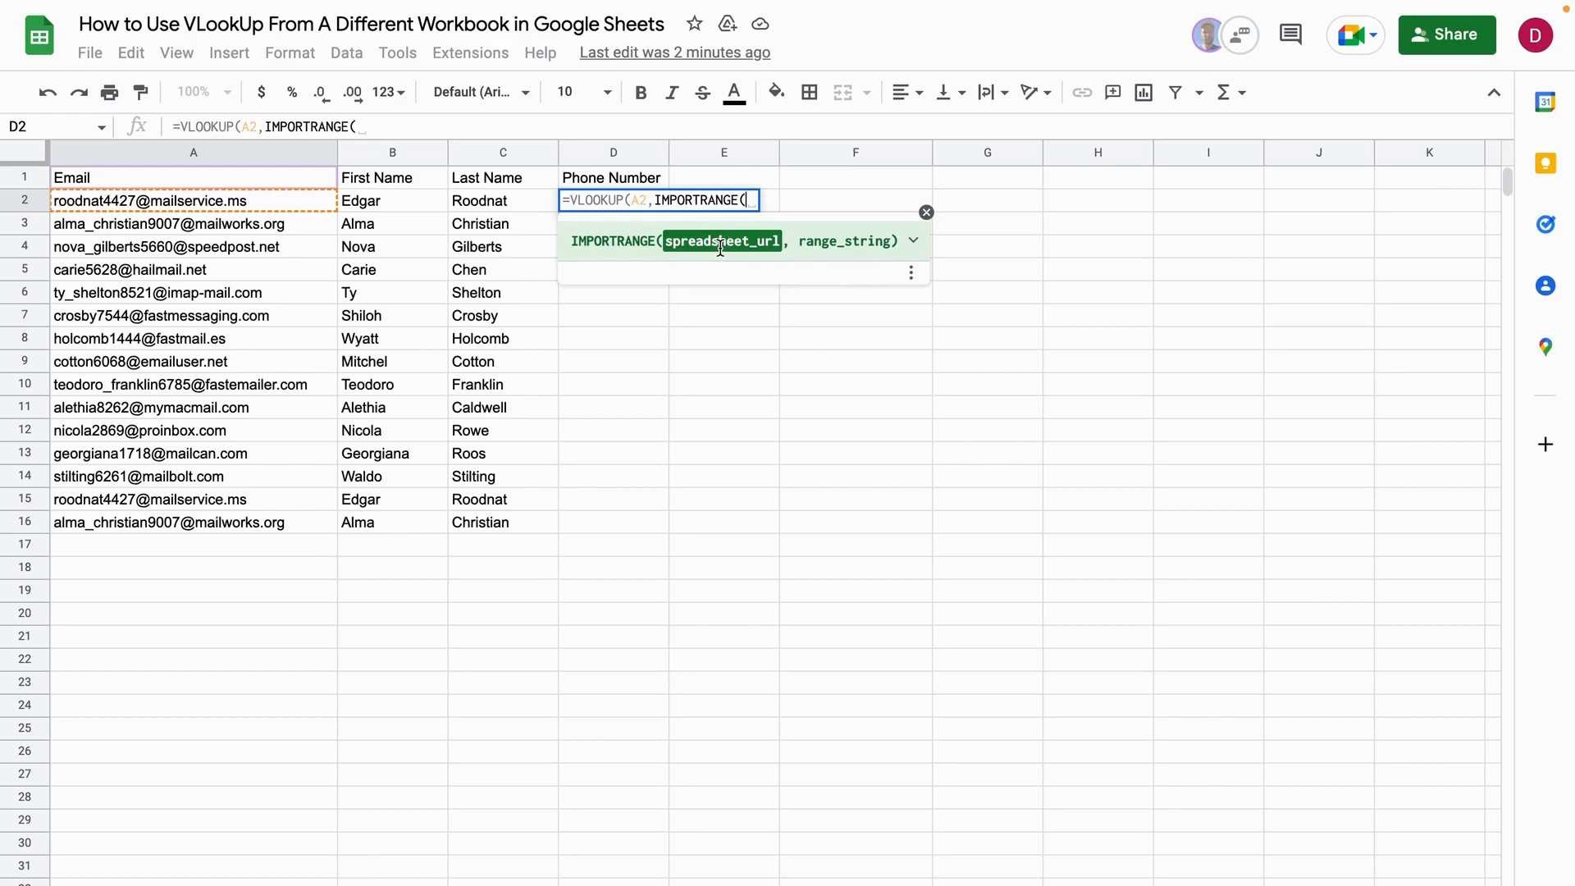
mouse_move(164, 6)
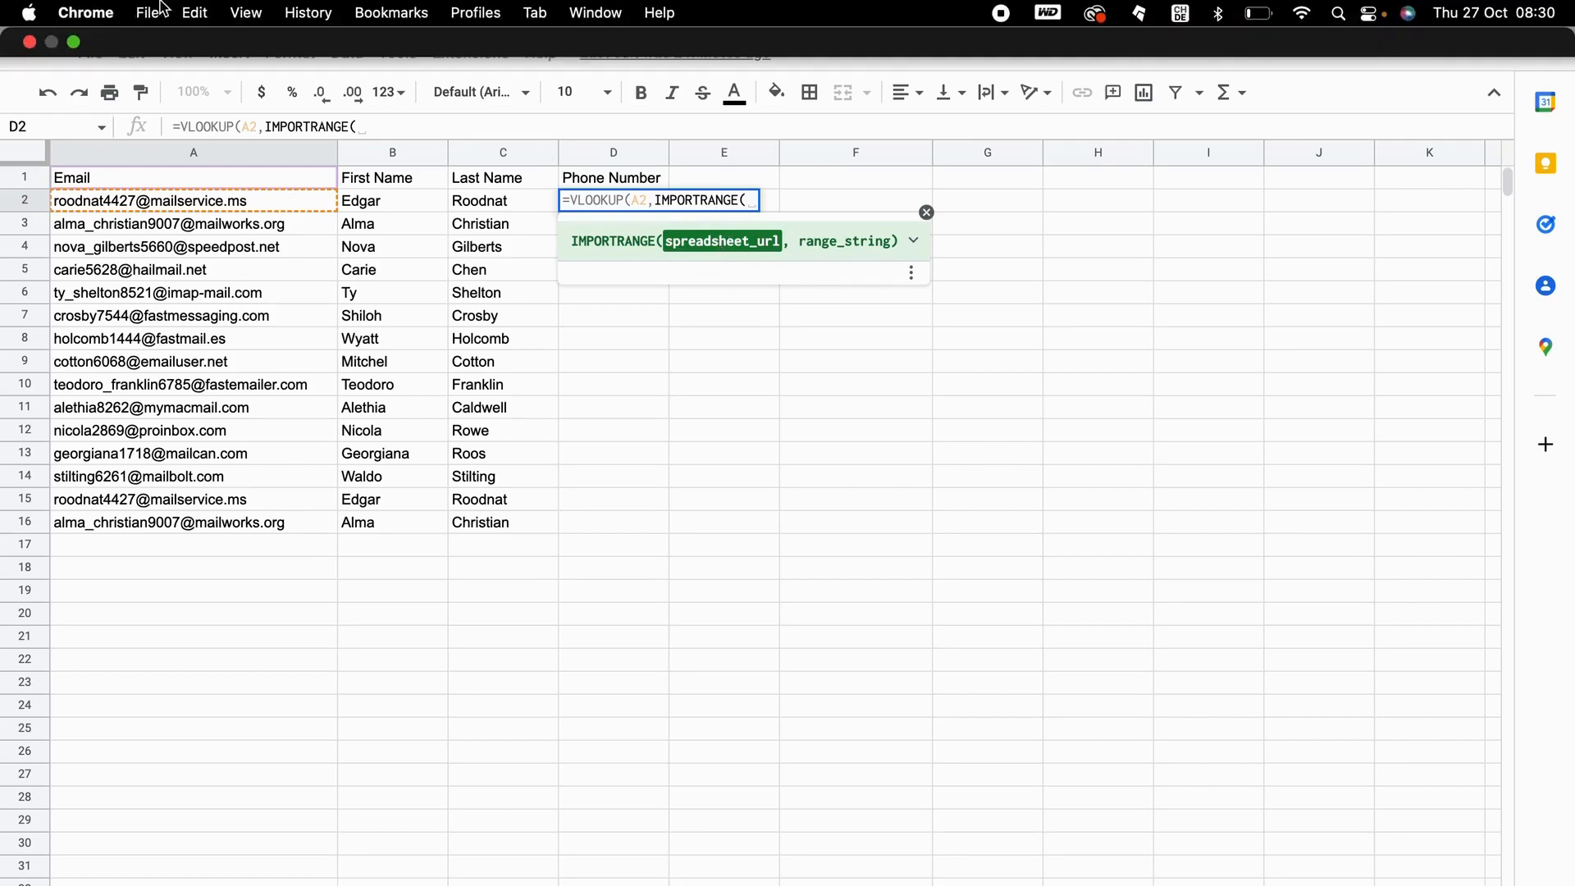
click(76, 41)
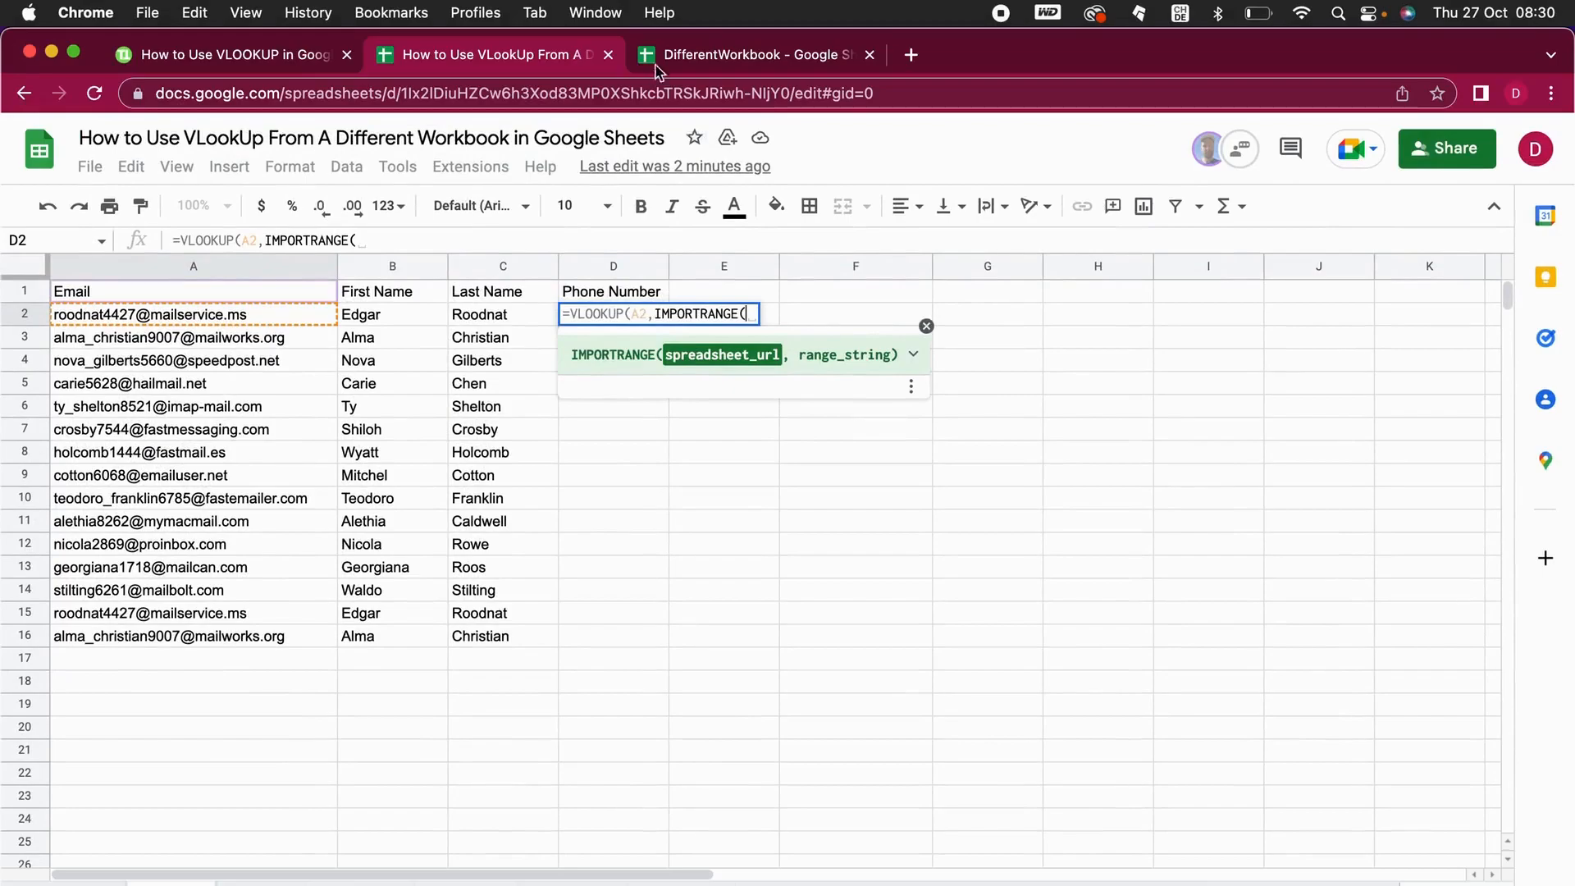
click(741, 58)
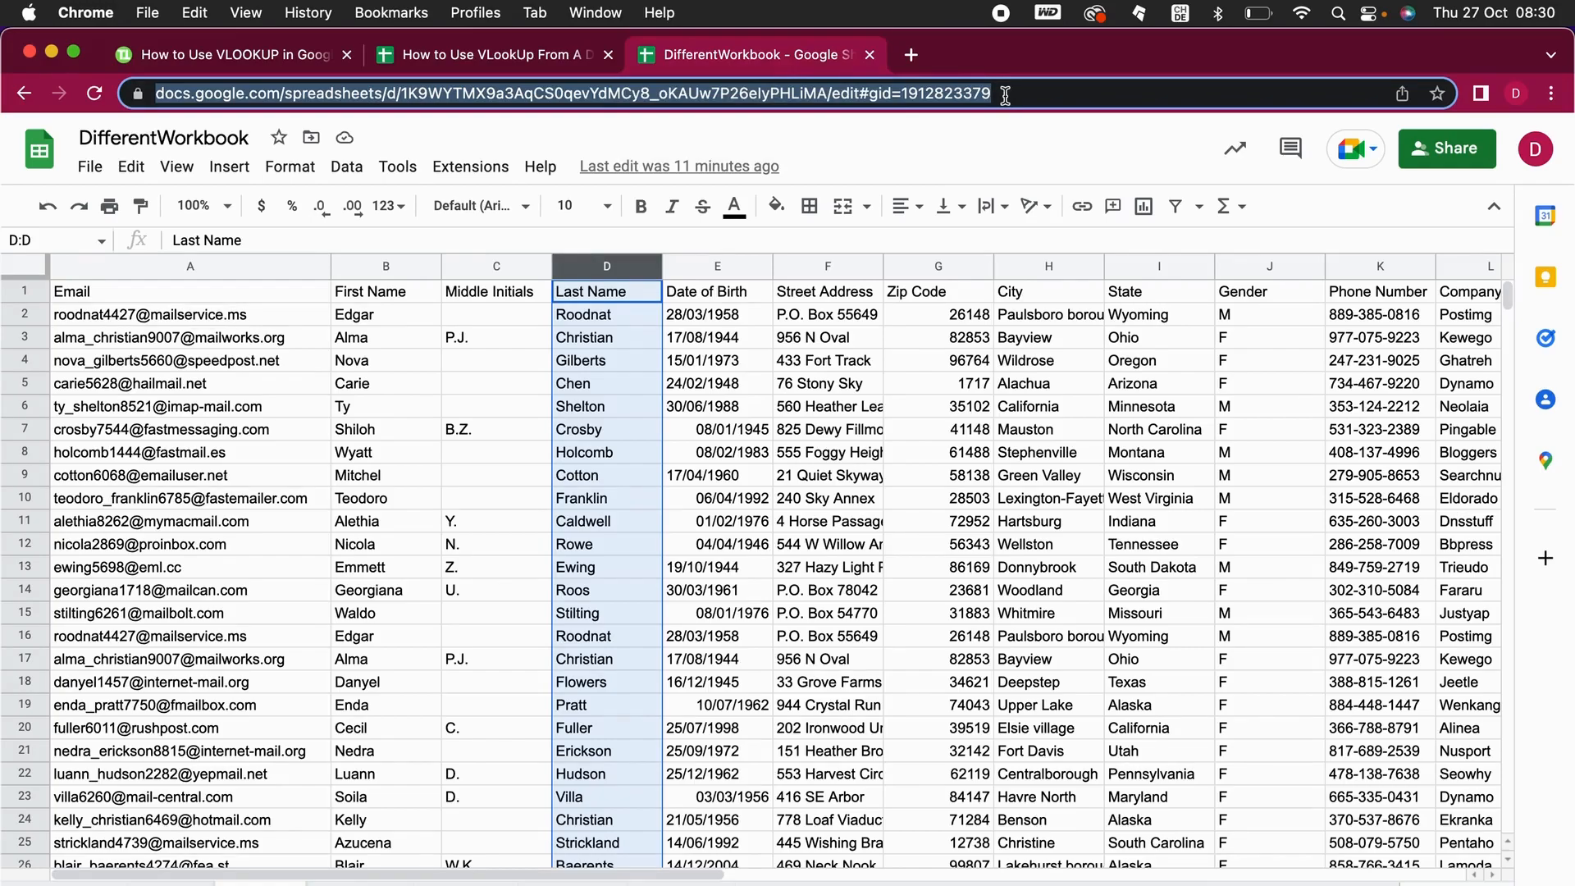
click(953, 93)
drag(1069, 94, 147, 93)
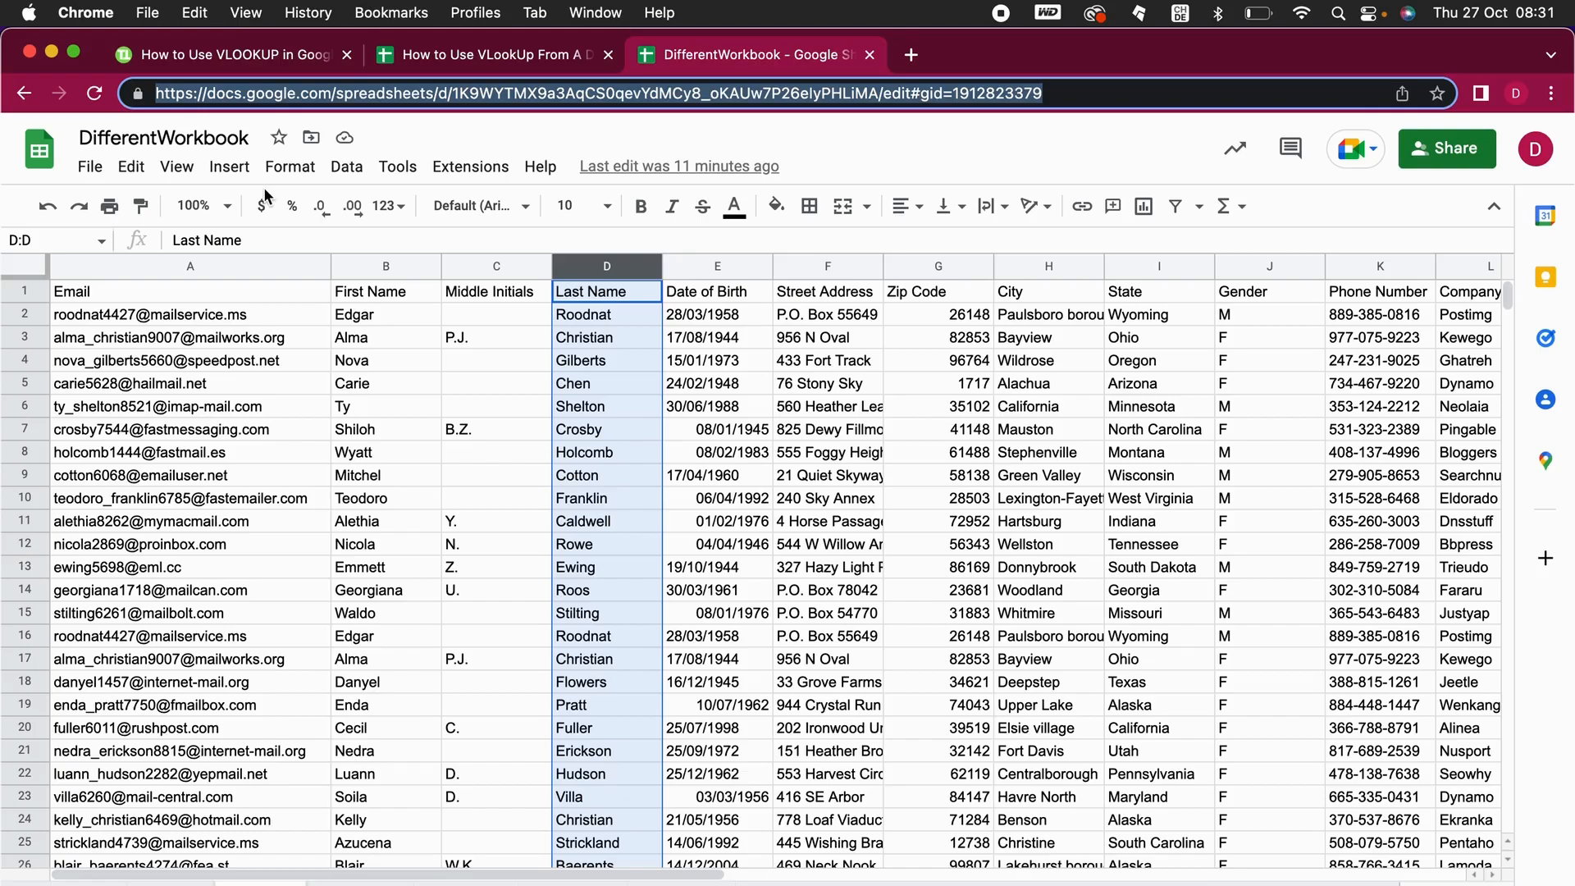
key(super+c)
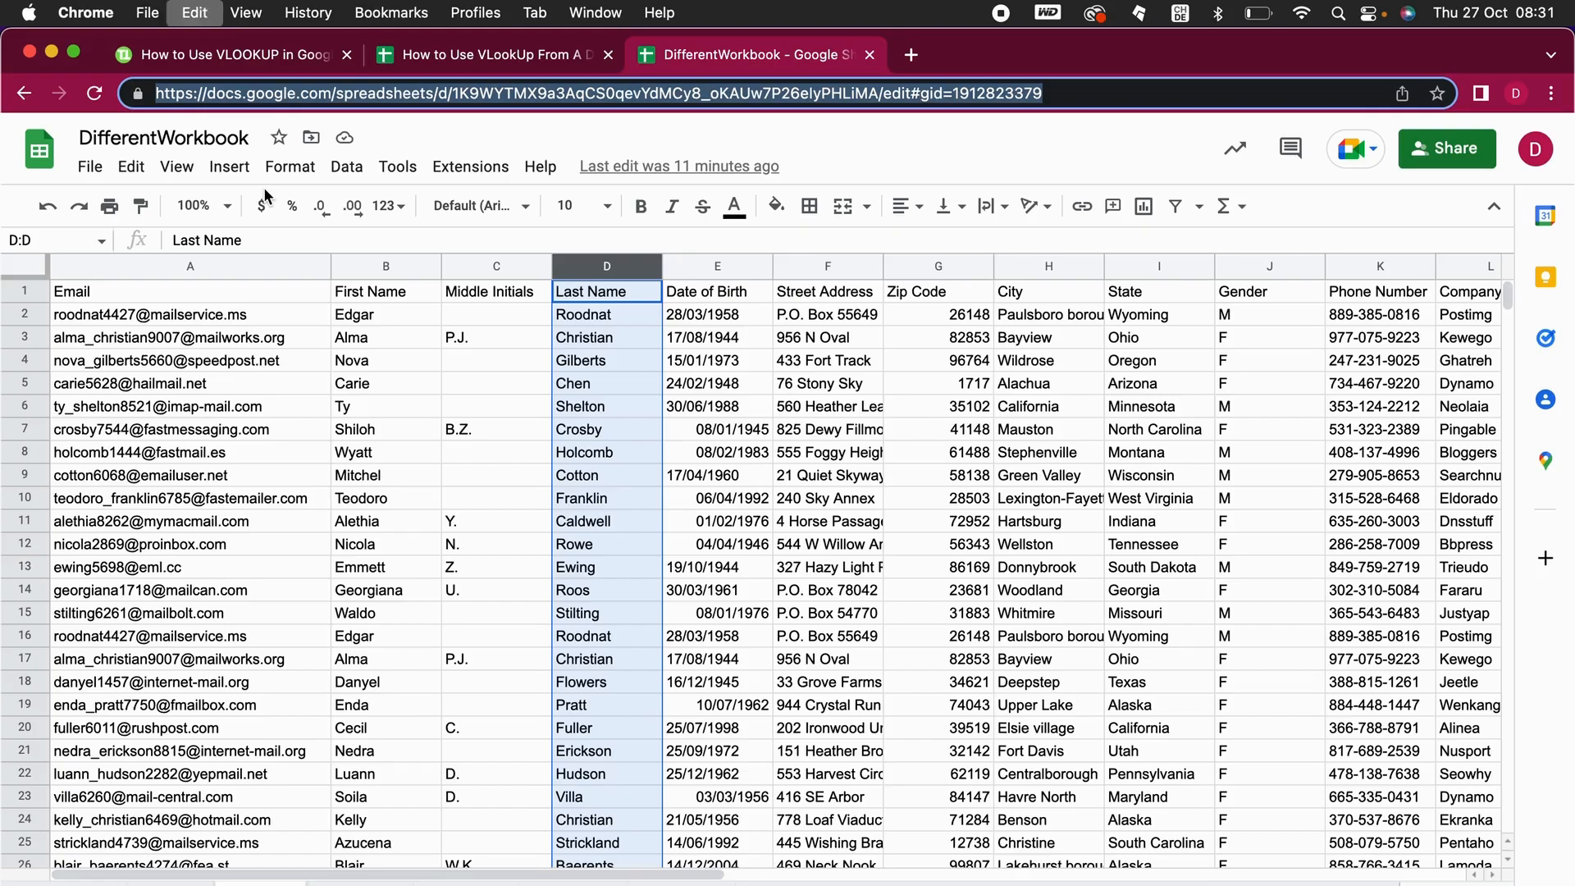
Insert the copied DifferentWorkbook URL into the D2 formula as IMPORTRANGE's spreadsheet URL, enclosed in double quotes
click(468, 57)
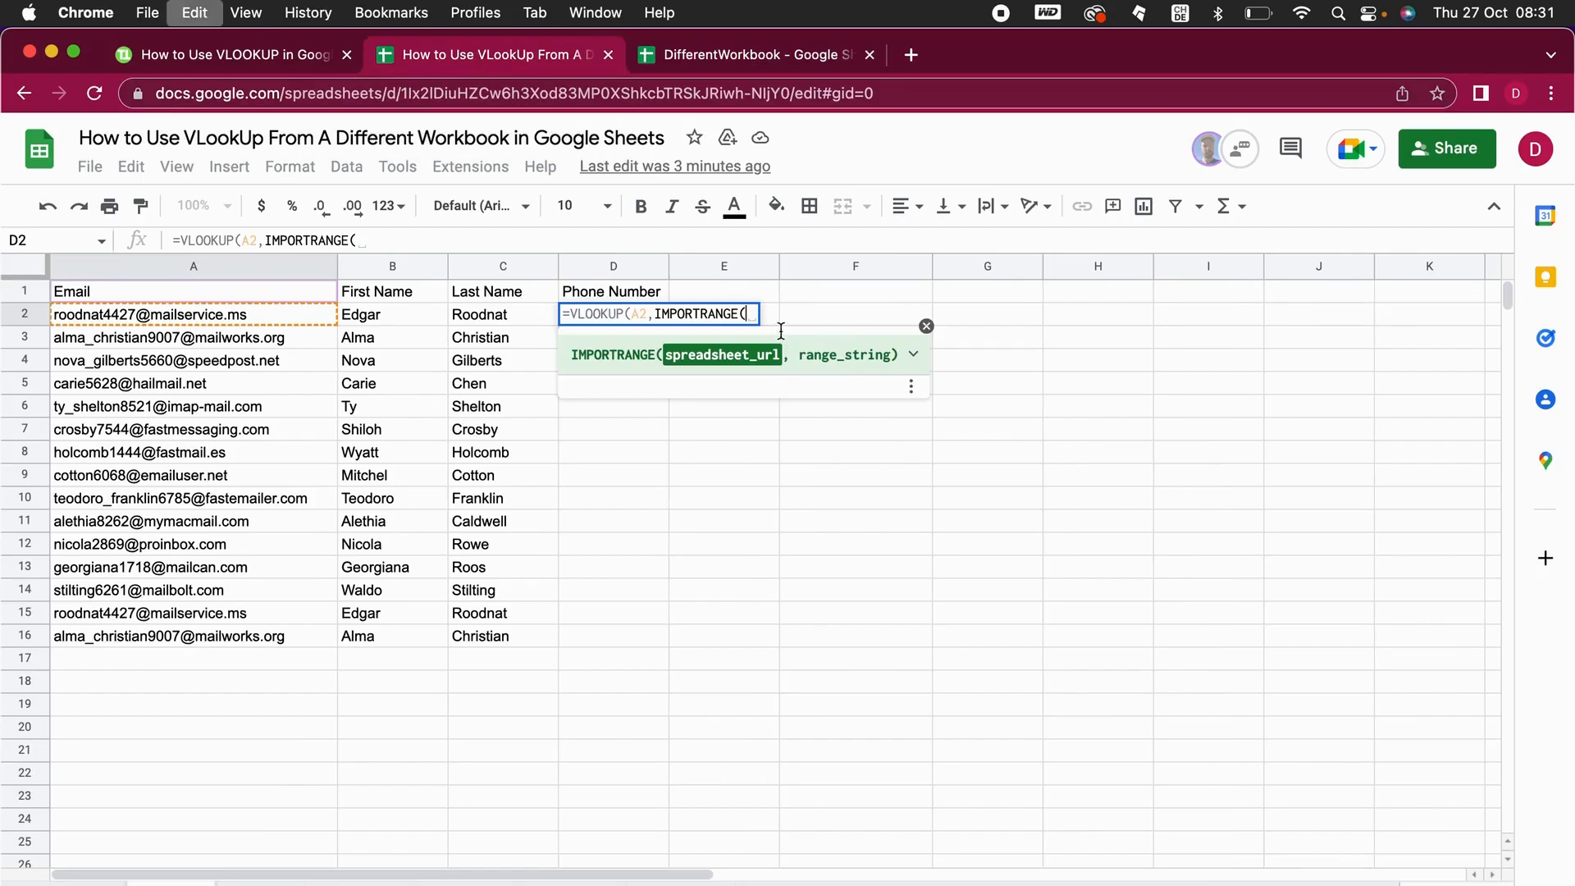
key(super+v)
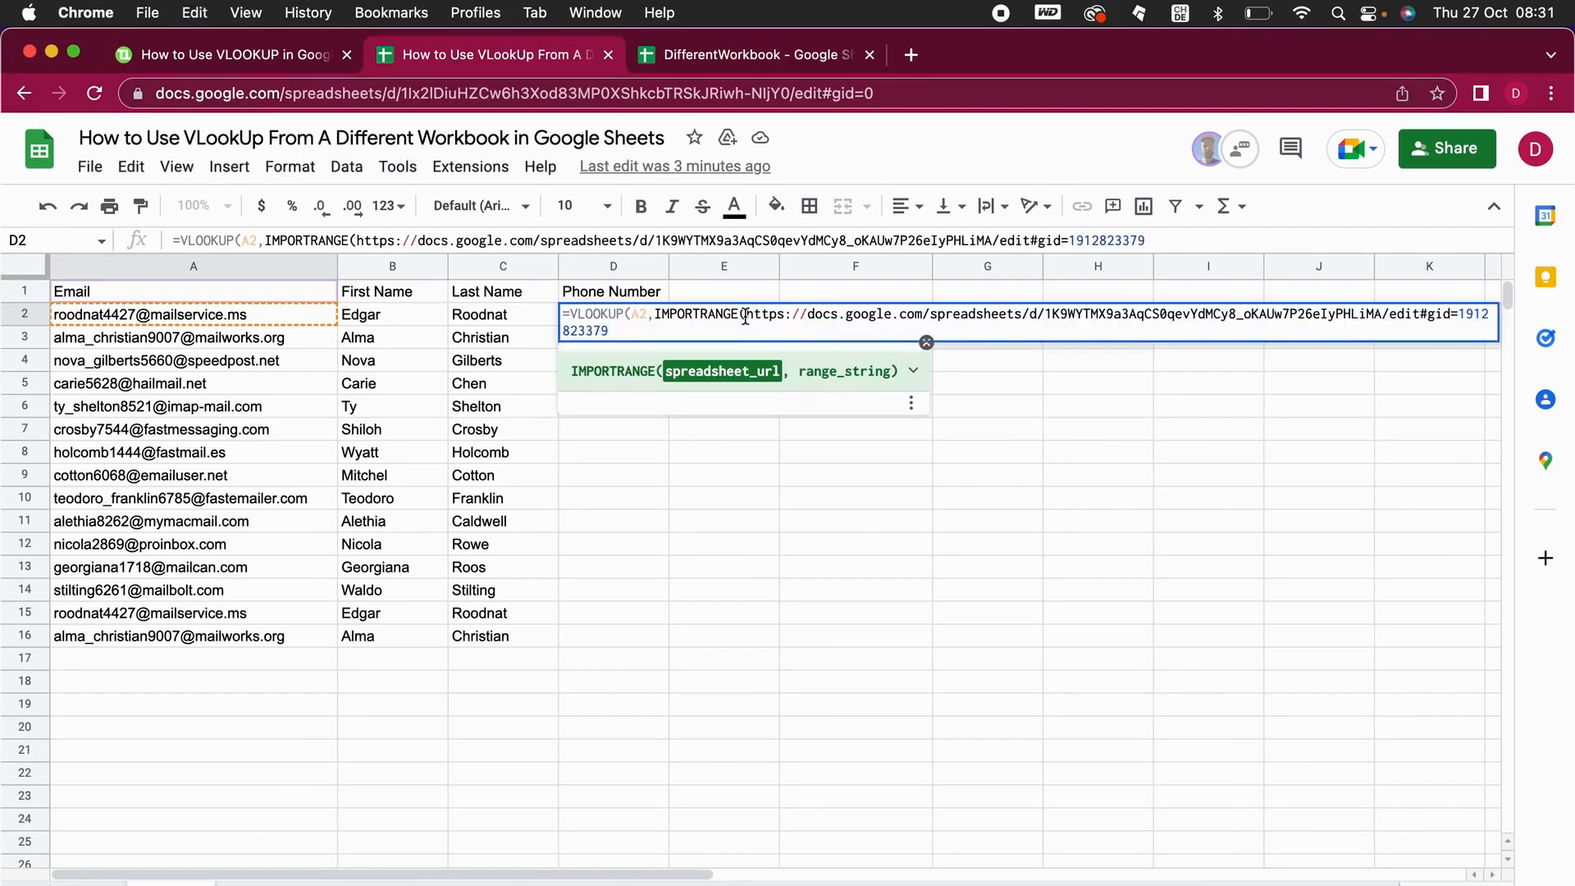
click(745, 316)
text(")
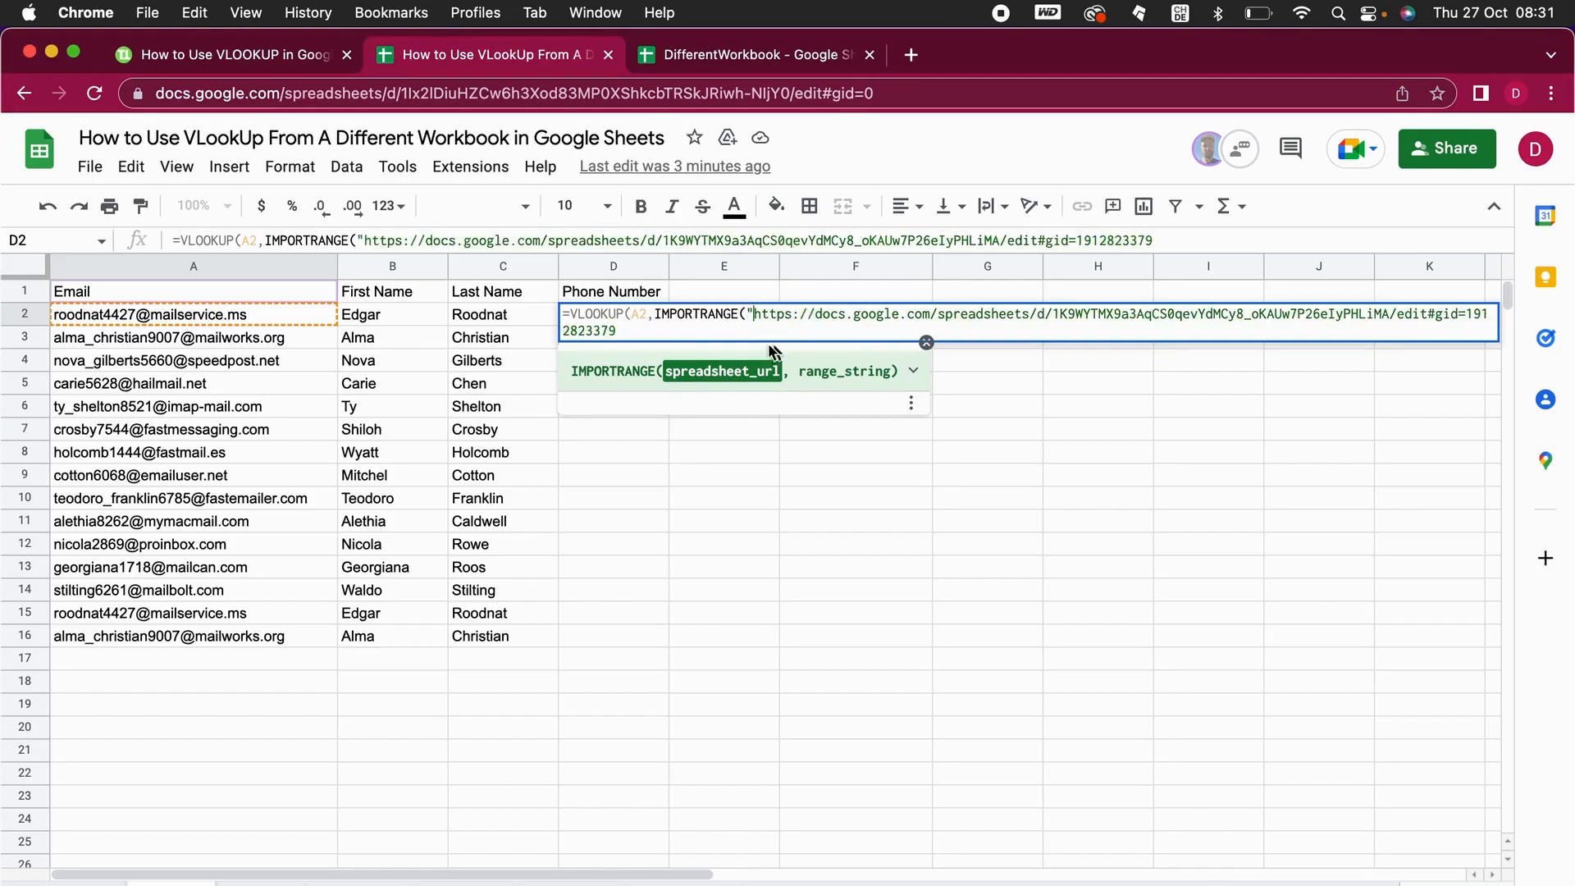
click(619, 330)
text(")
Enter "Data!A:K" as IMPORTRANGE's range string, checking the columns in DifferentWorkbook, and close the function
text(,)
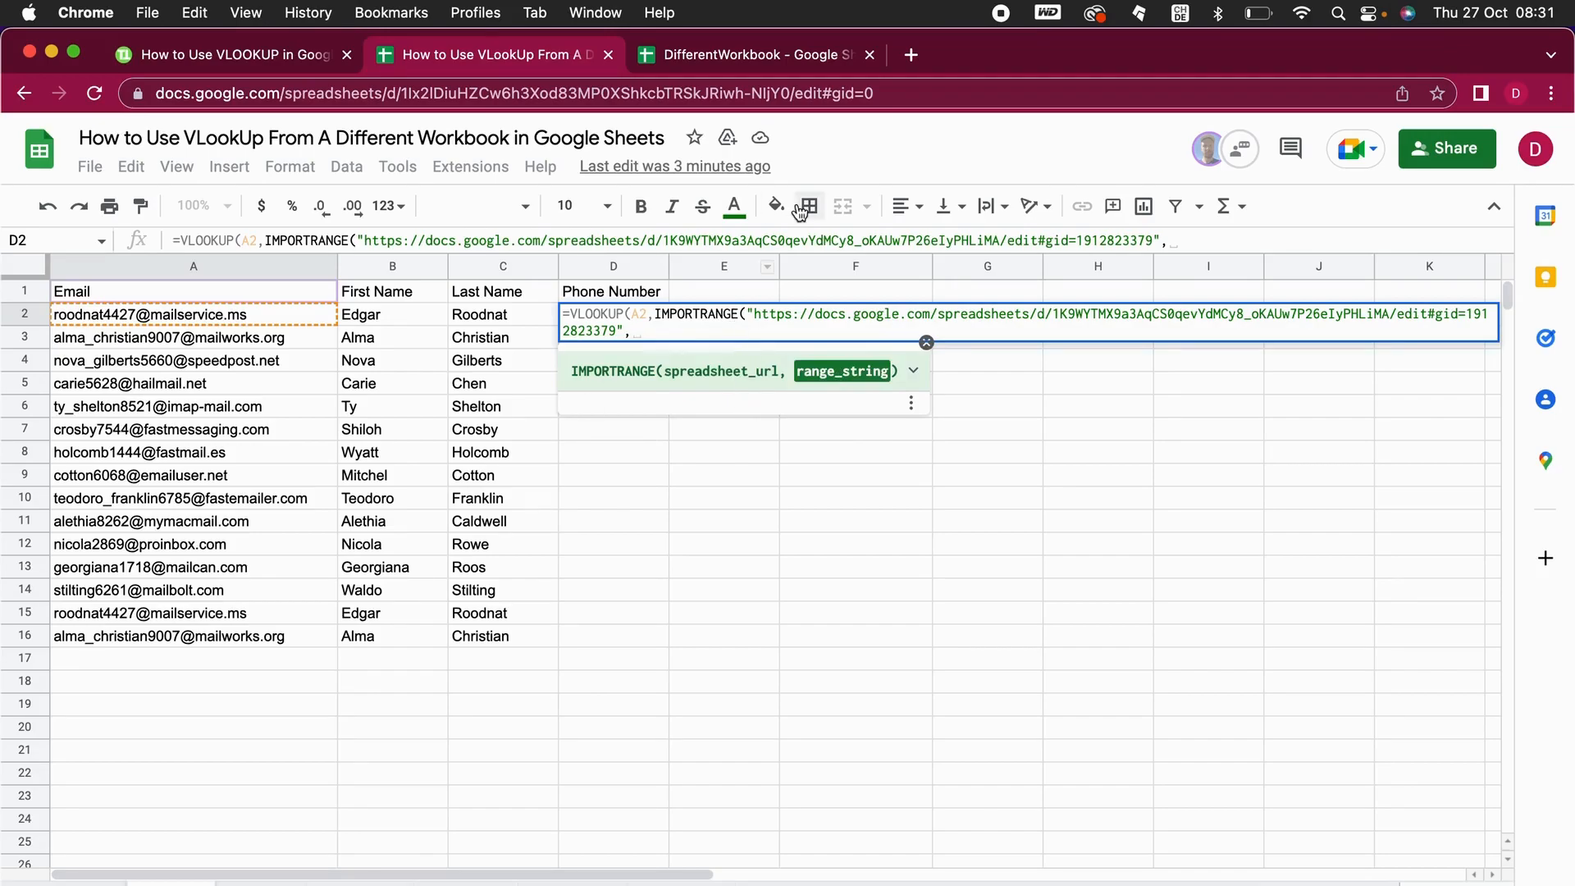
click(723, 56)
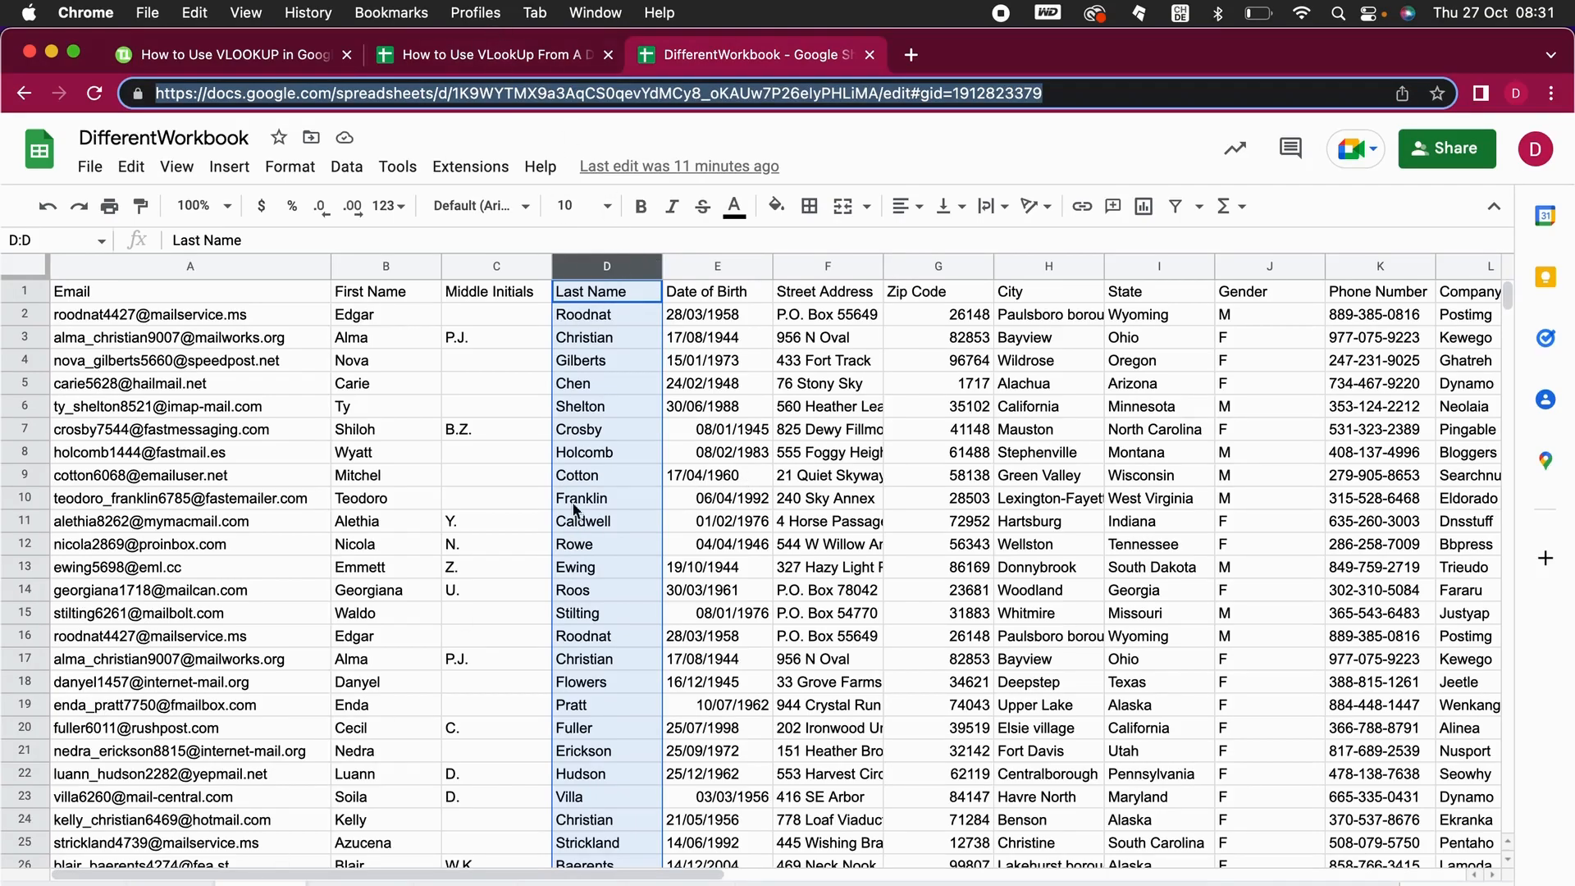
click(503, 57)
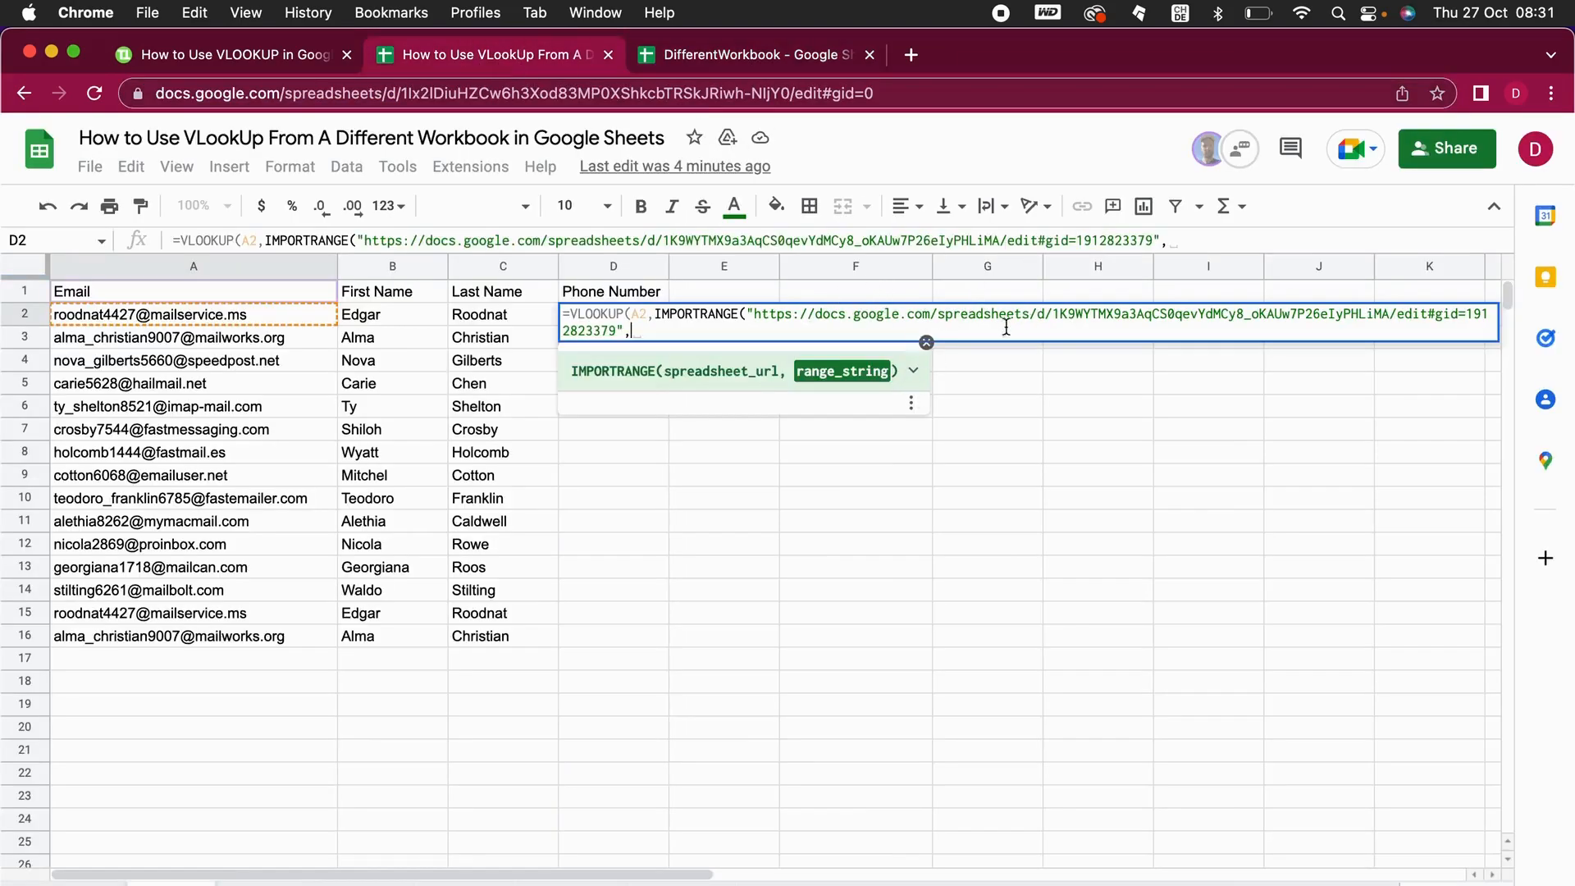
text(")
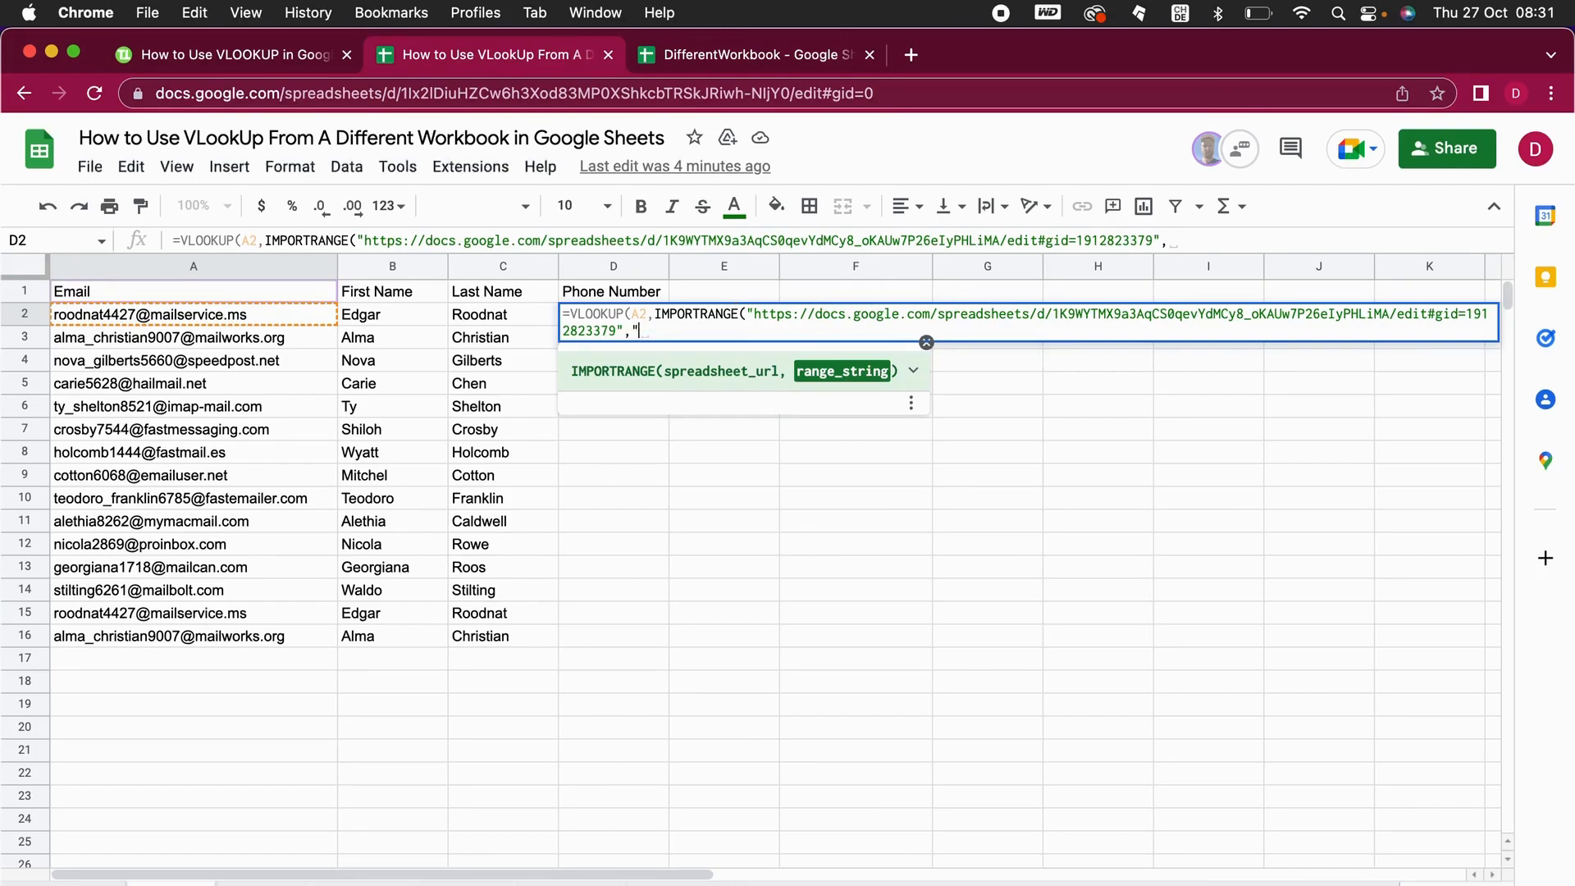
text(Data!)
click(738, 59)
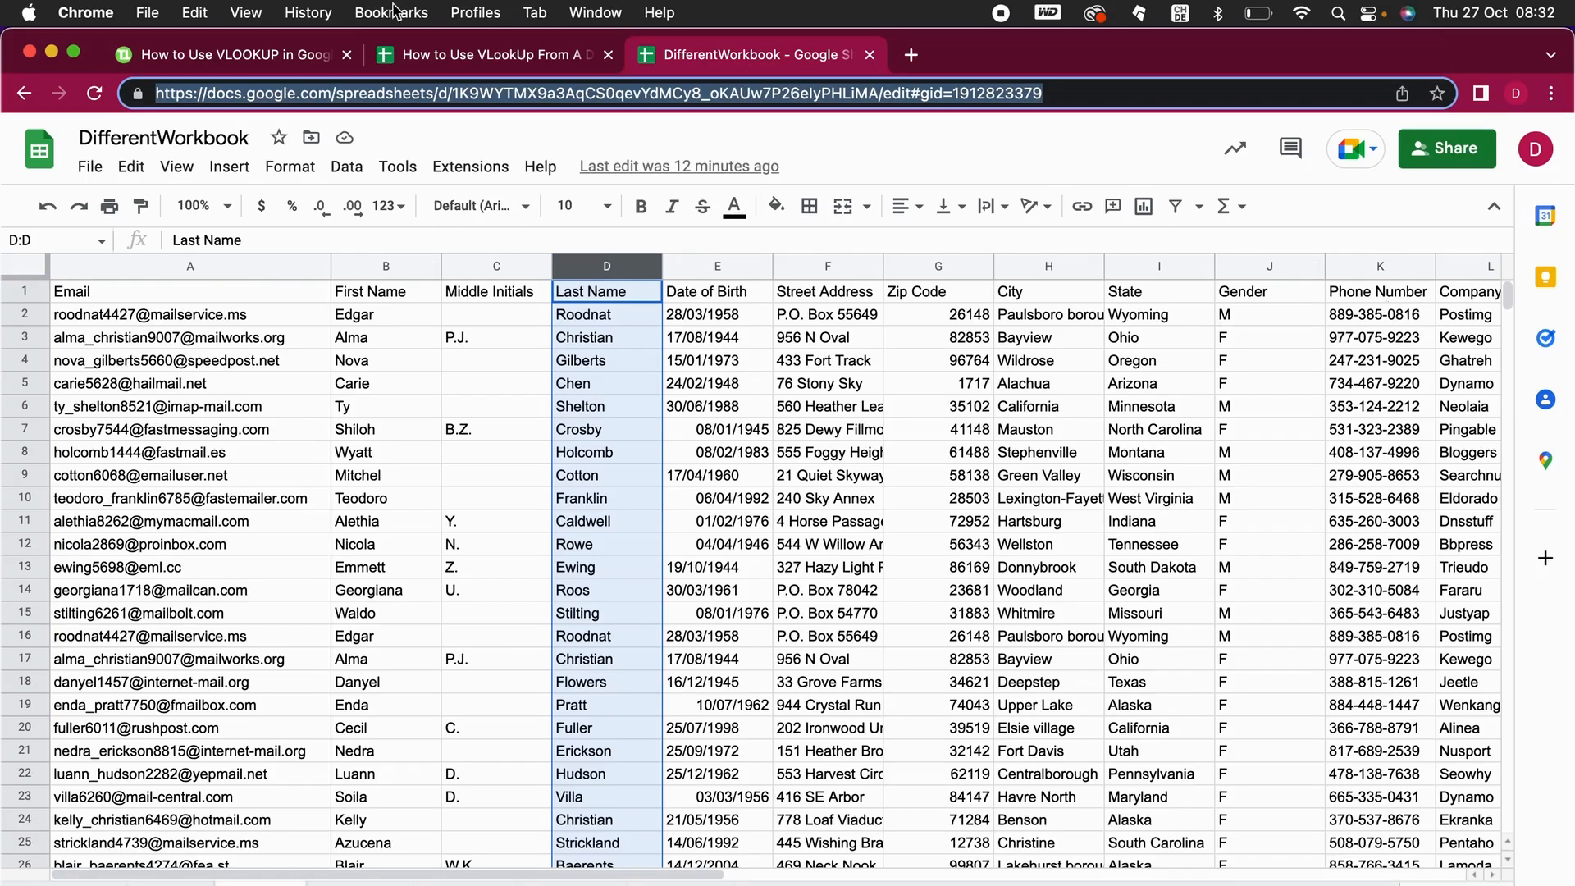
click(426, 54)
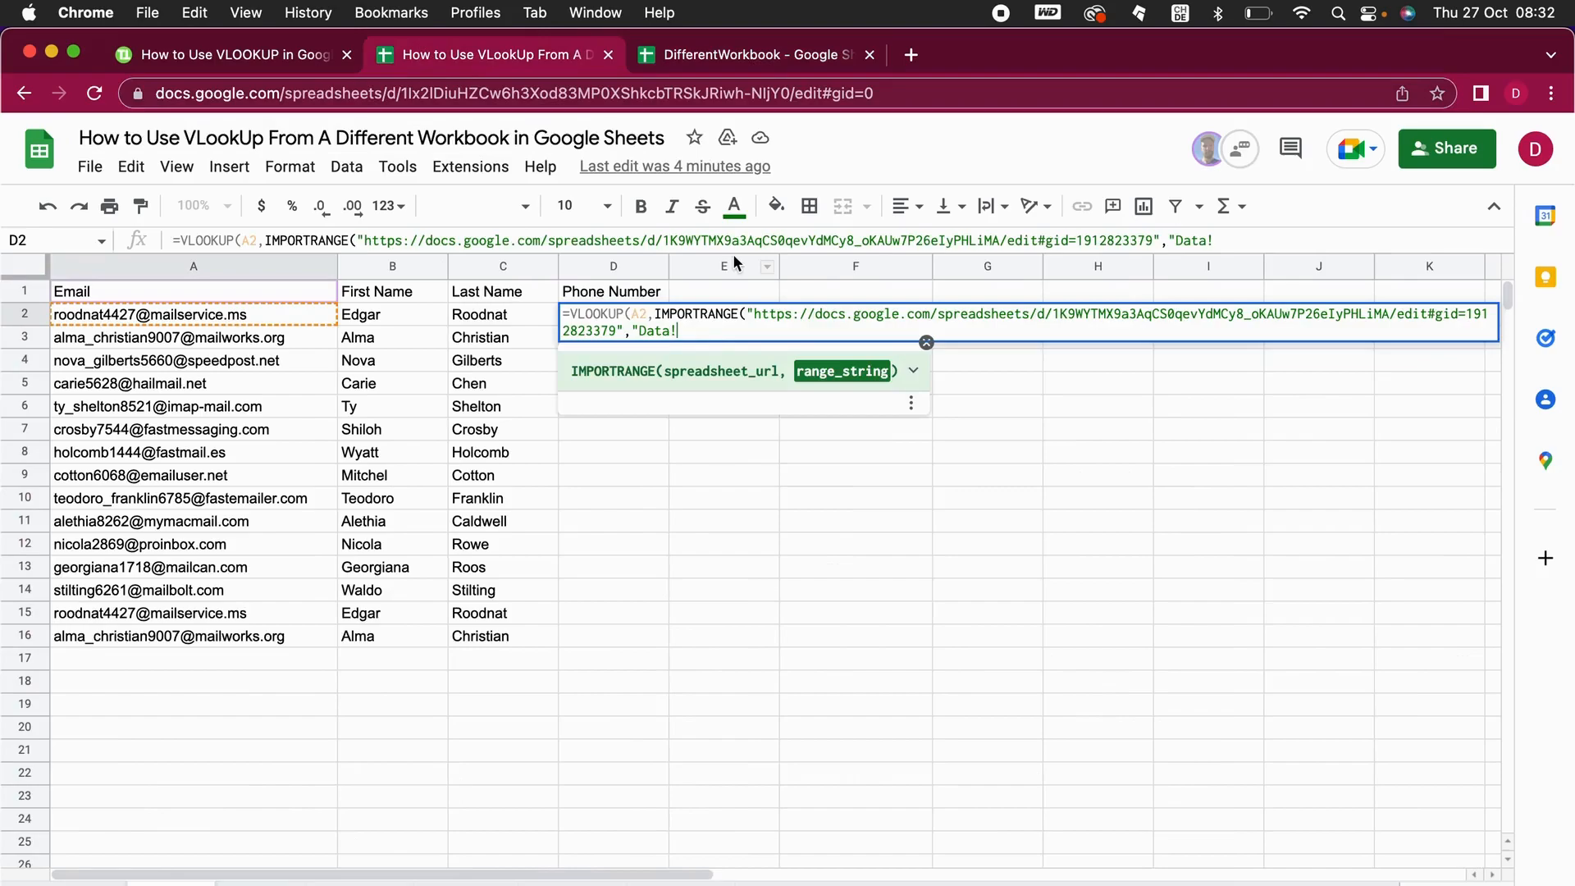
text(A:K"))
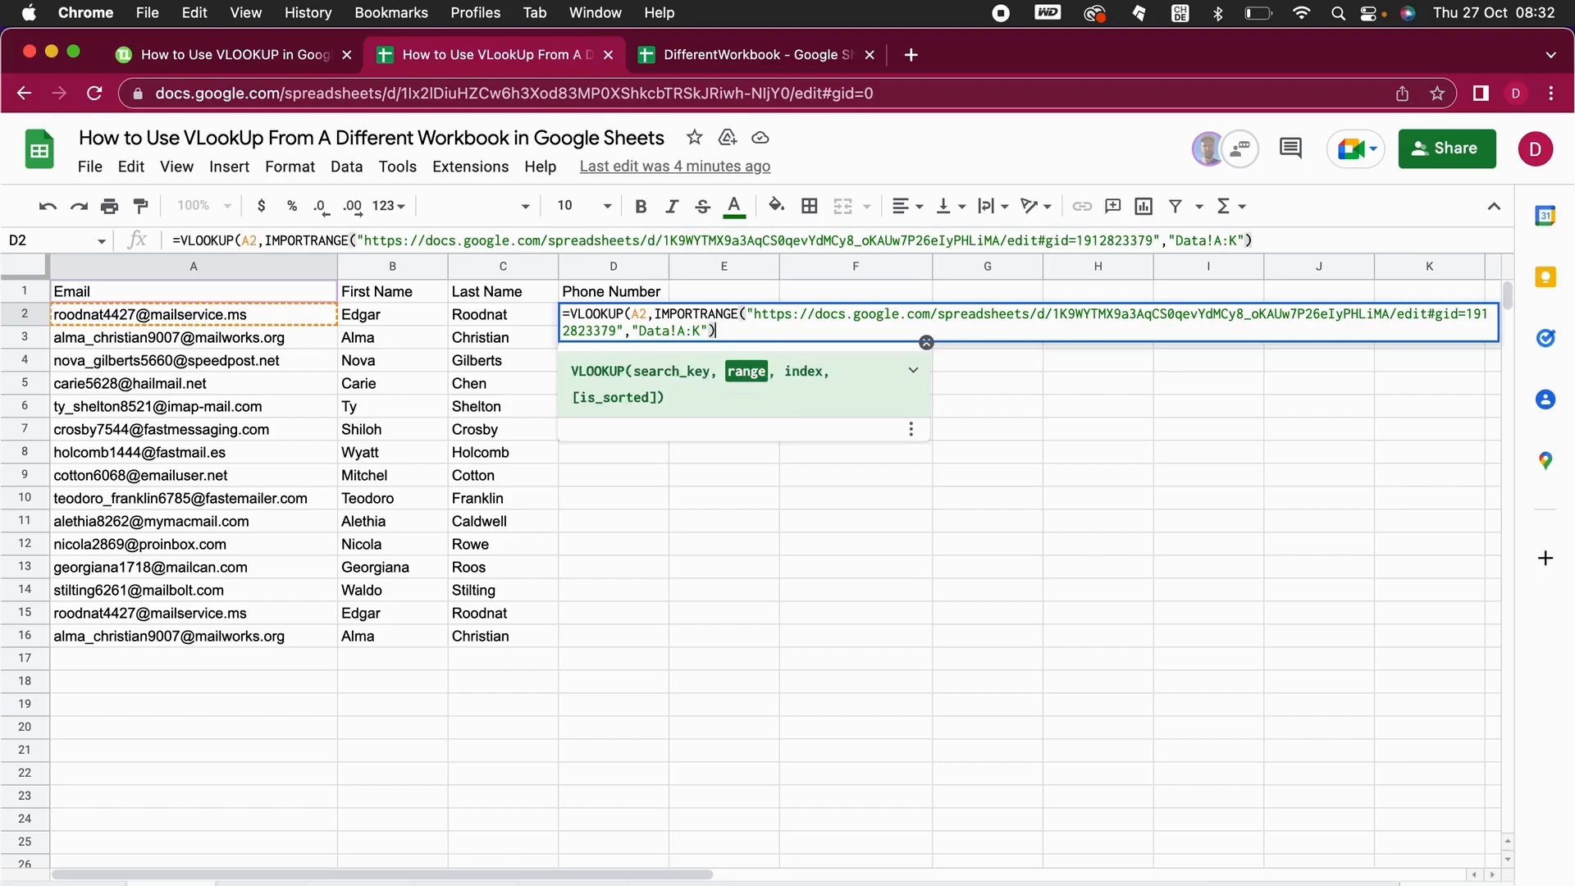
Check the Phone Number column's position in DifferentWorkbook and set the VLOOKUP index to 11
text(,)
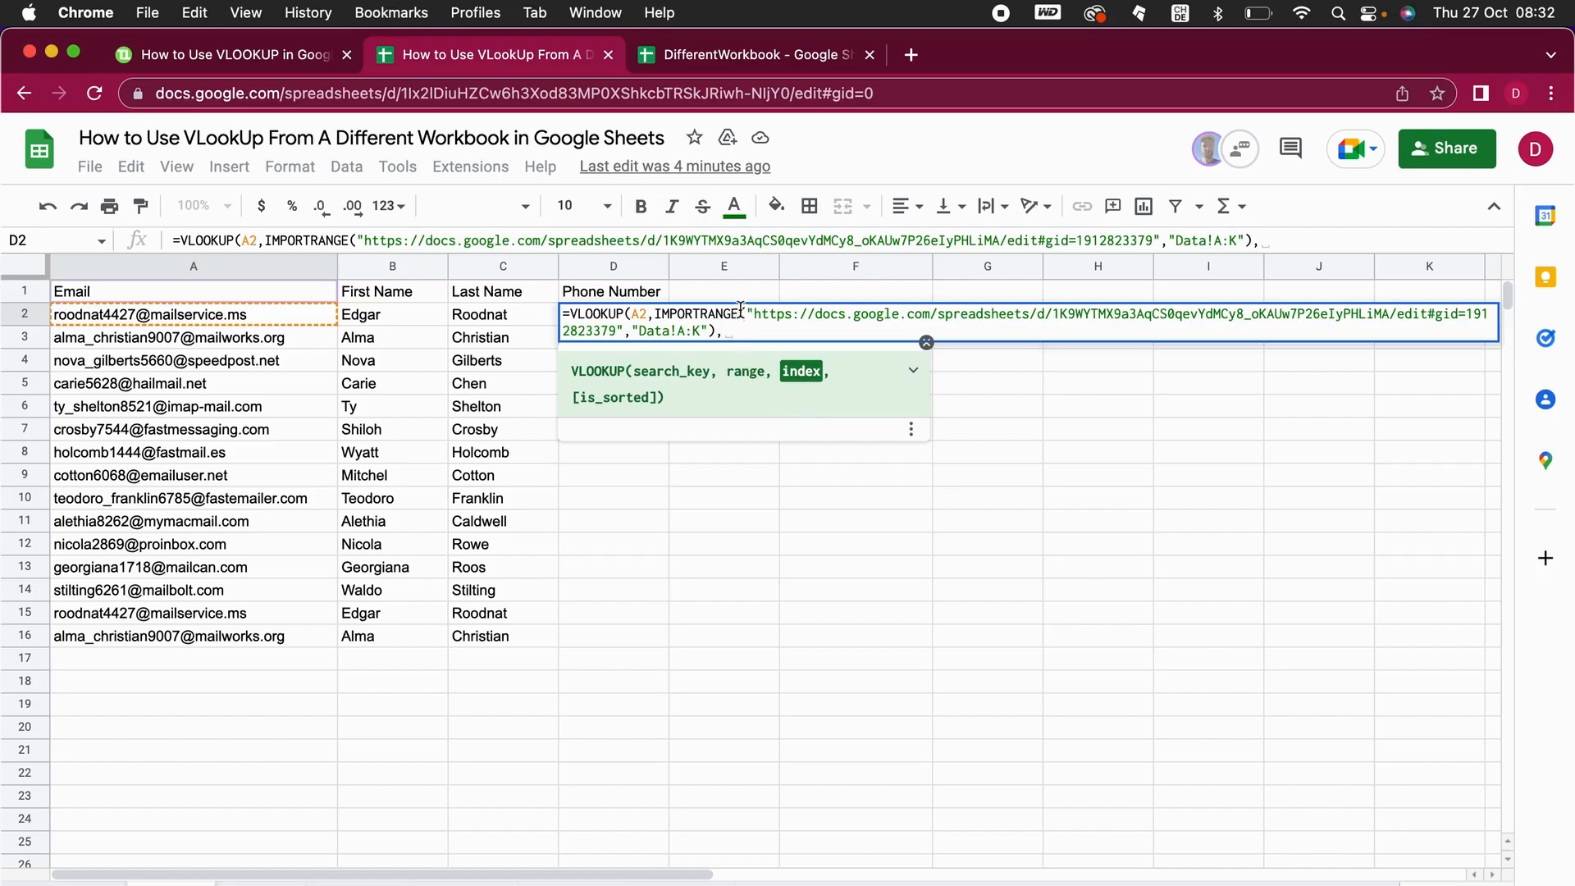
click(741, 55)
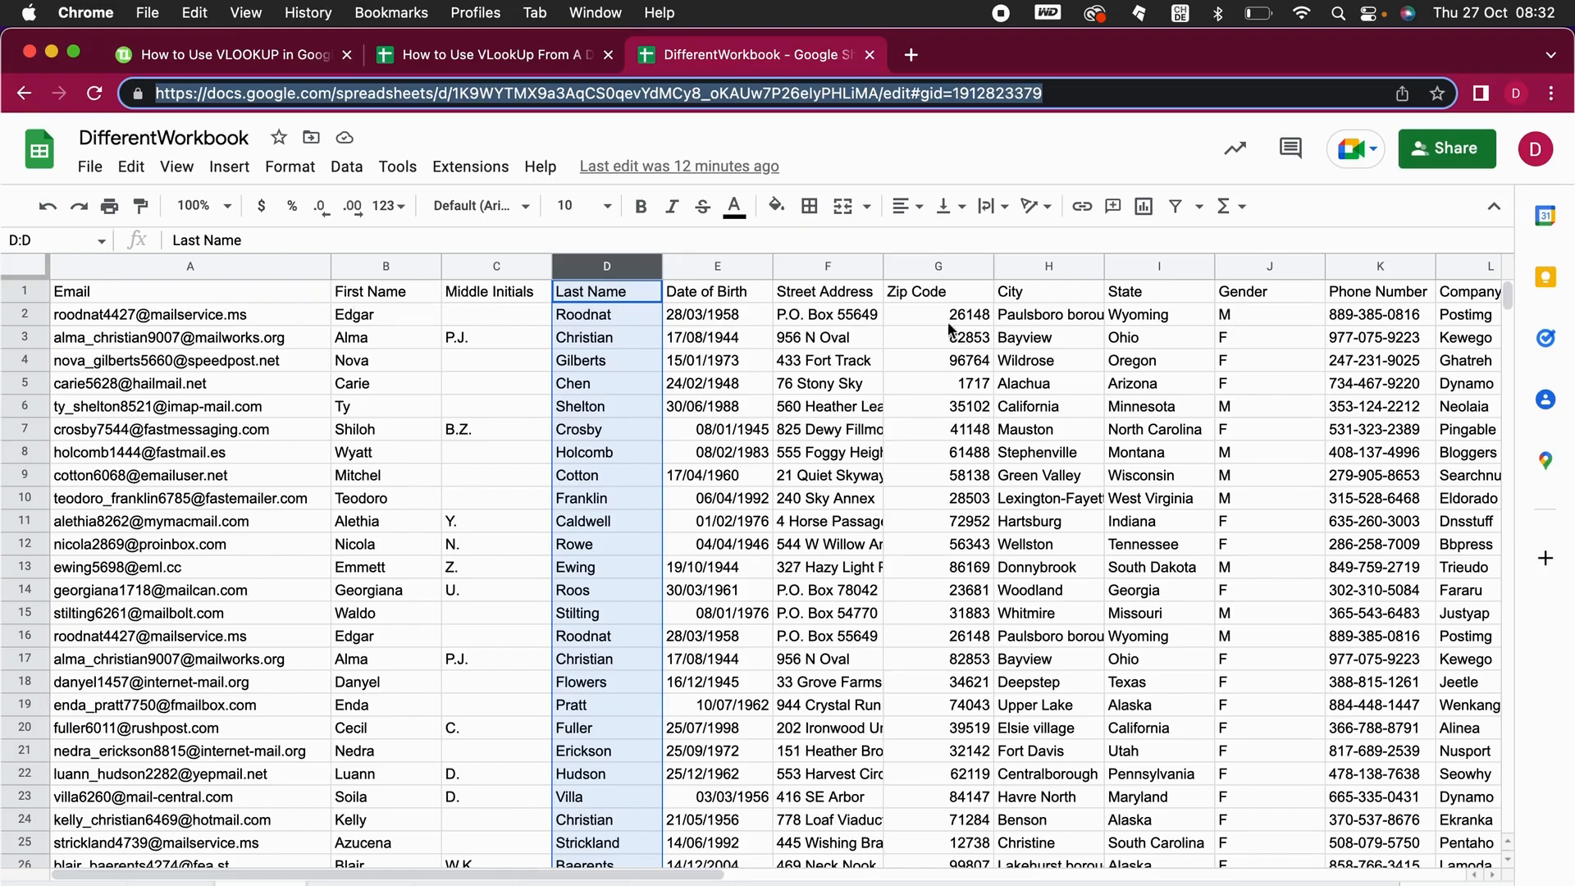
click(1388, 338)
click(504, 60)
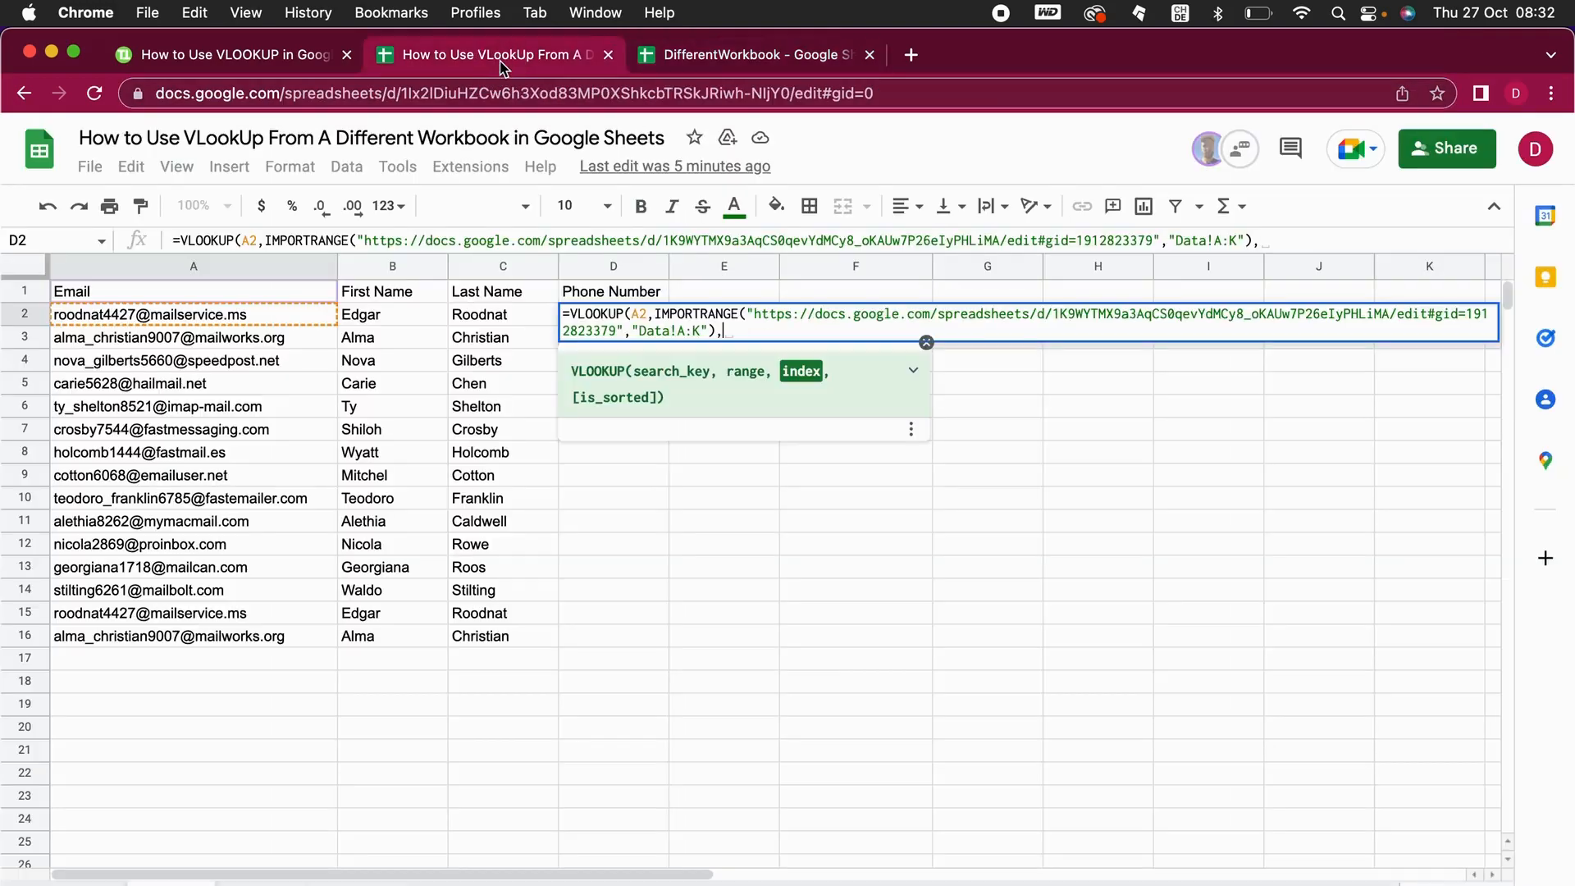
text(11)
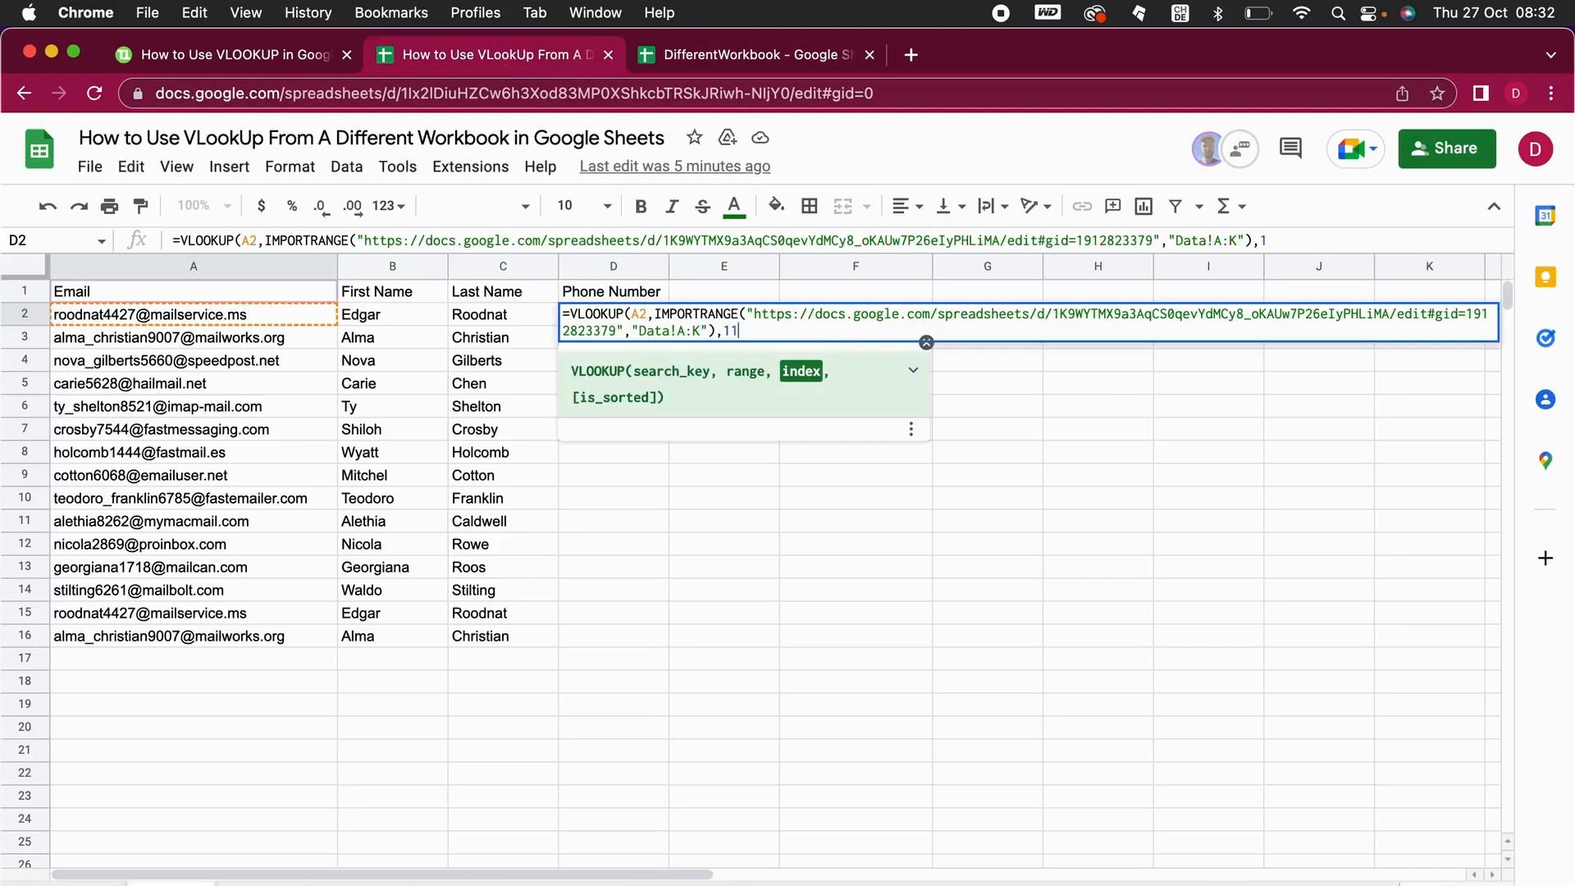
Set the VLOOKUP is_sorted argument to false, close the formula and commit it in D2
text(,)
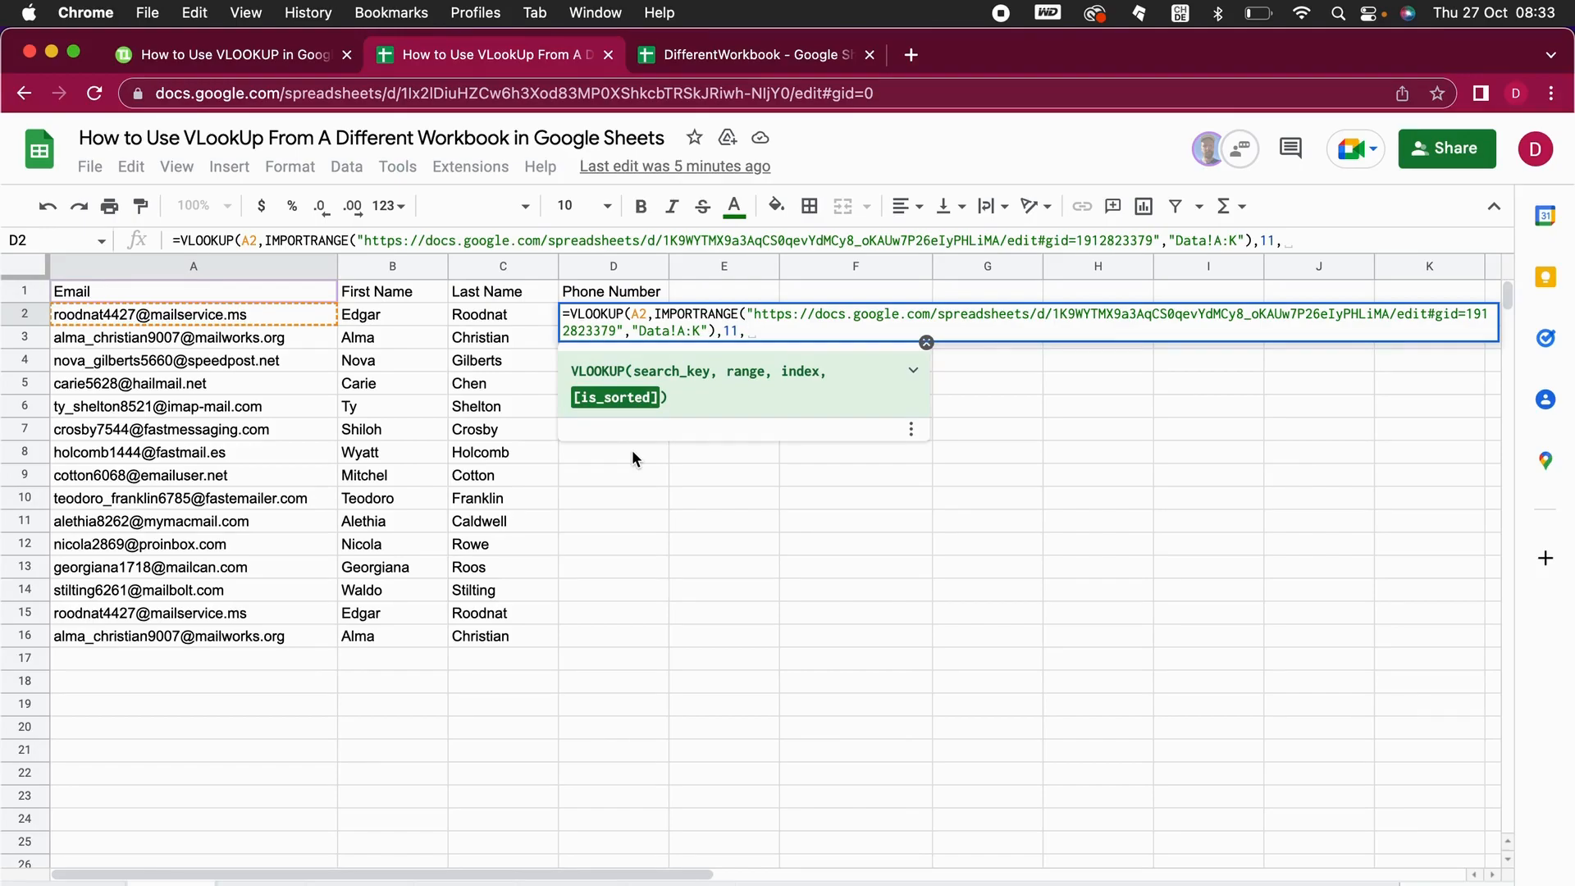
text(false)
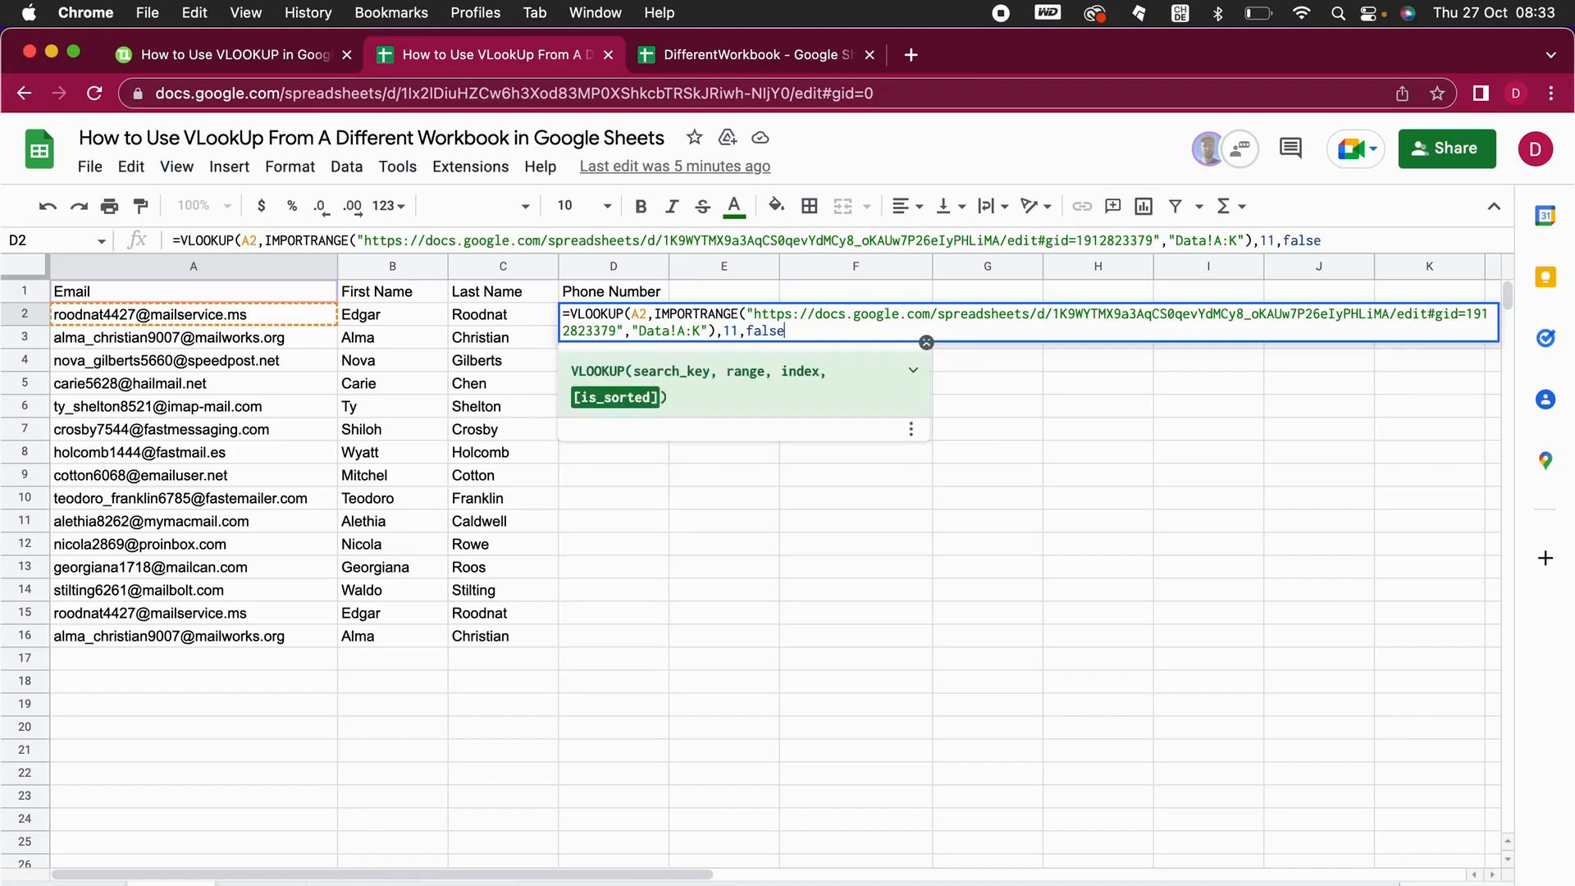
text())
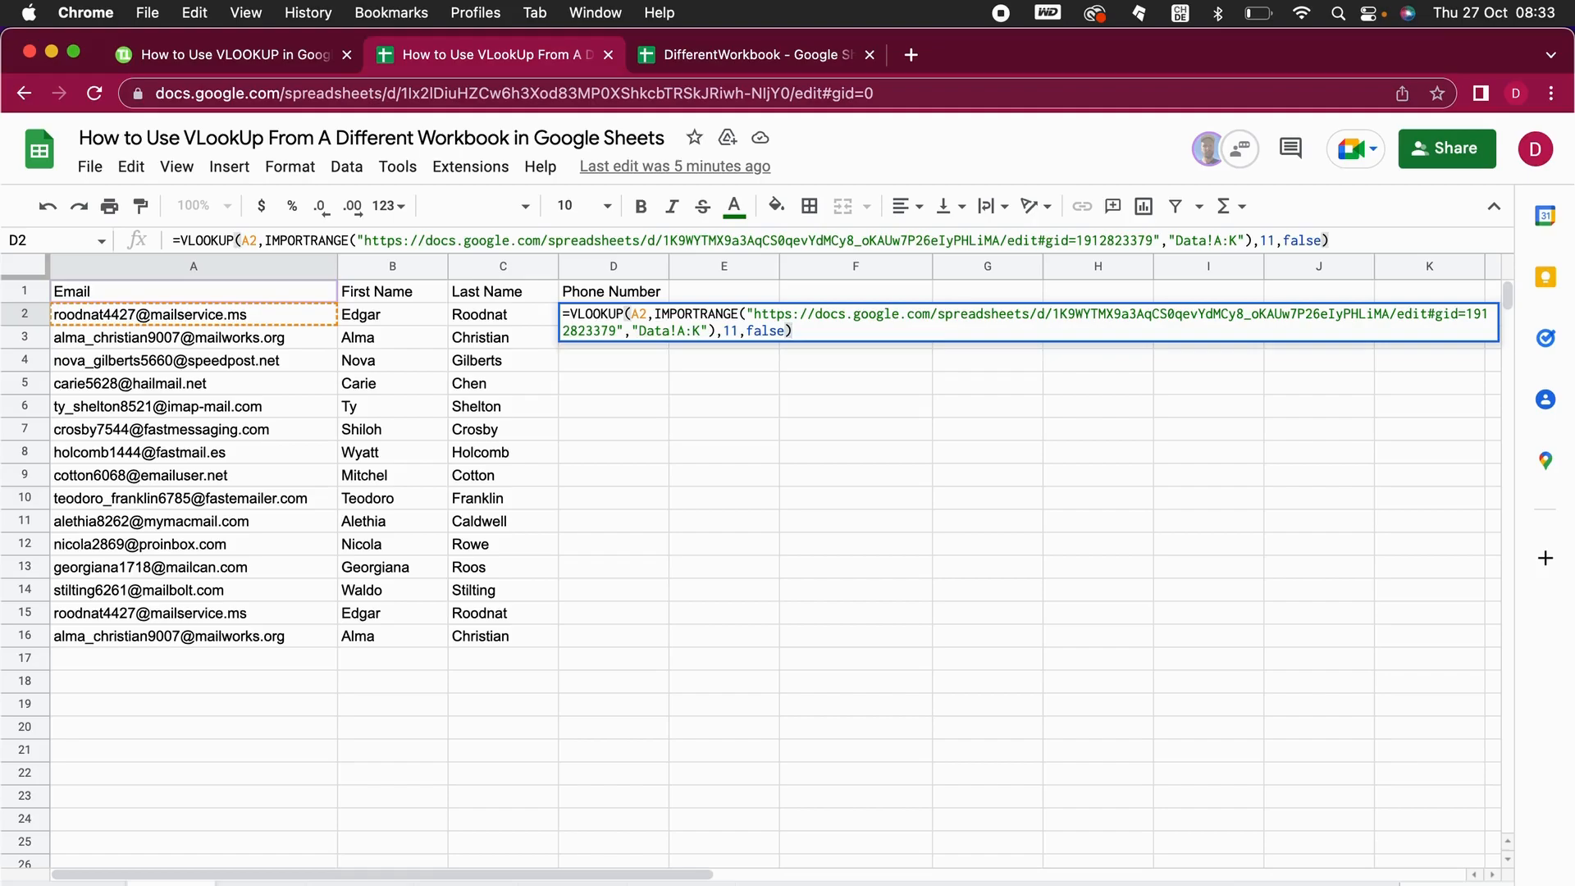
key(Return)
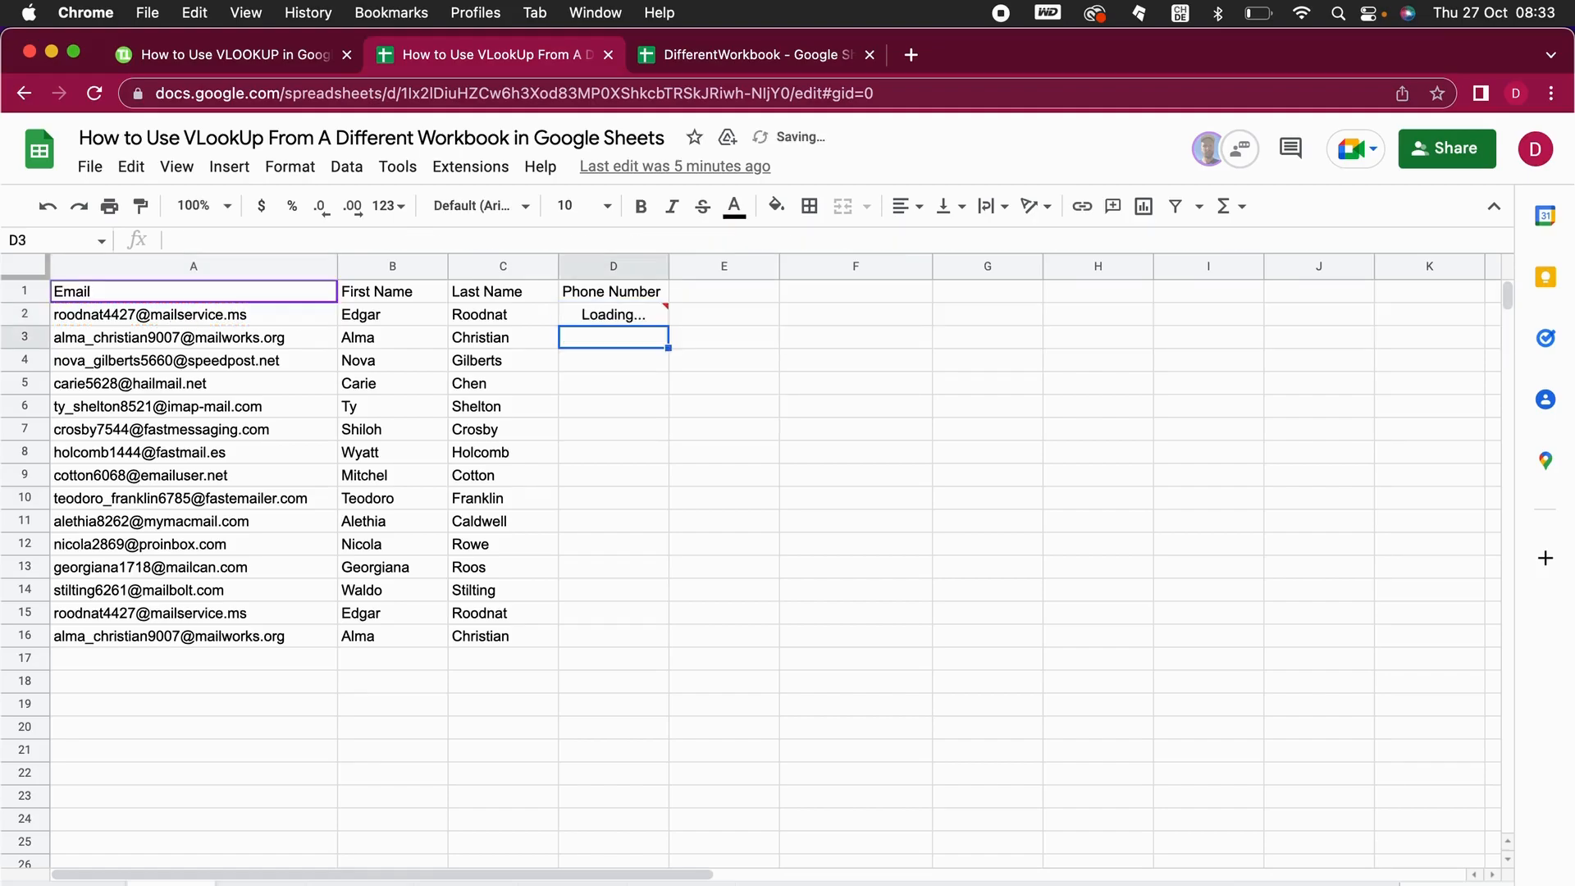
Review the completed VLOOKUP formula in D2 and the cells below it in the Phone Number column
click(628, 320)
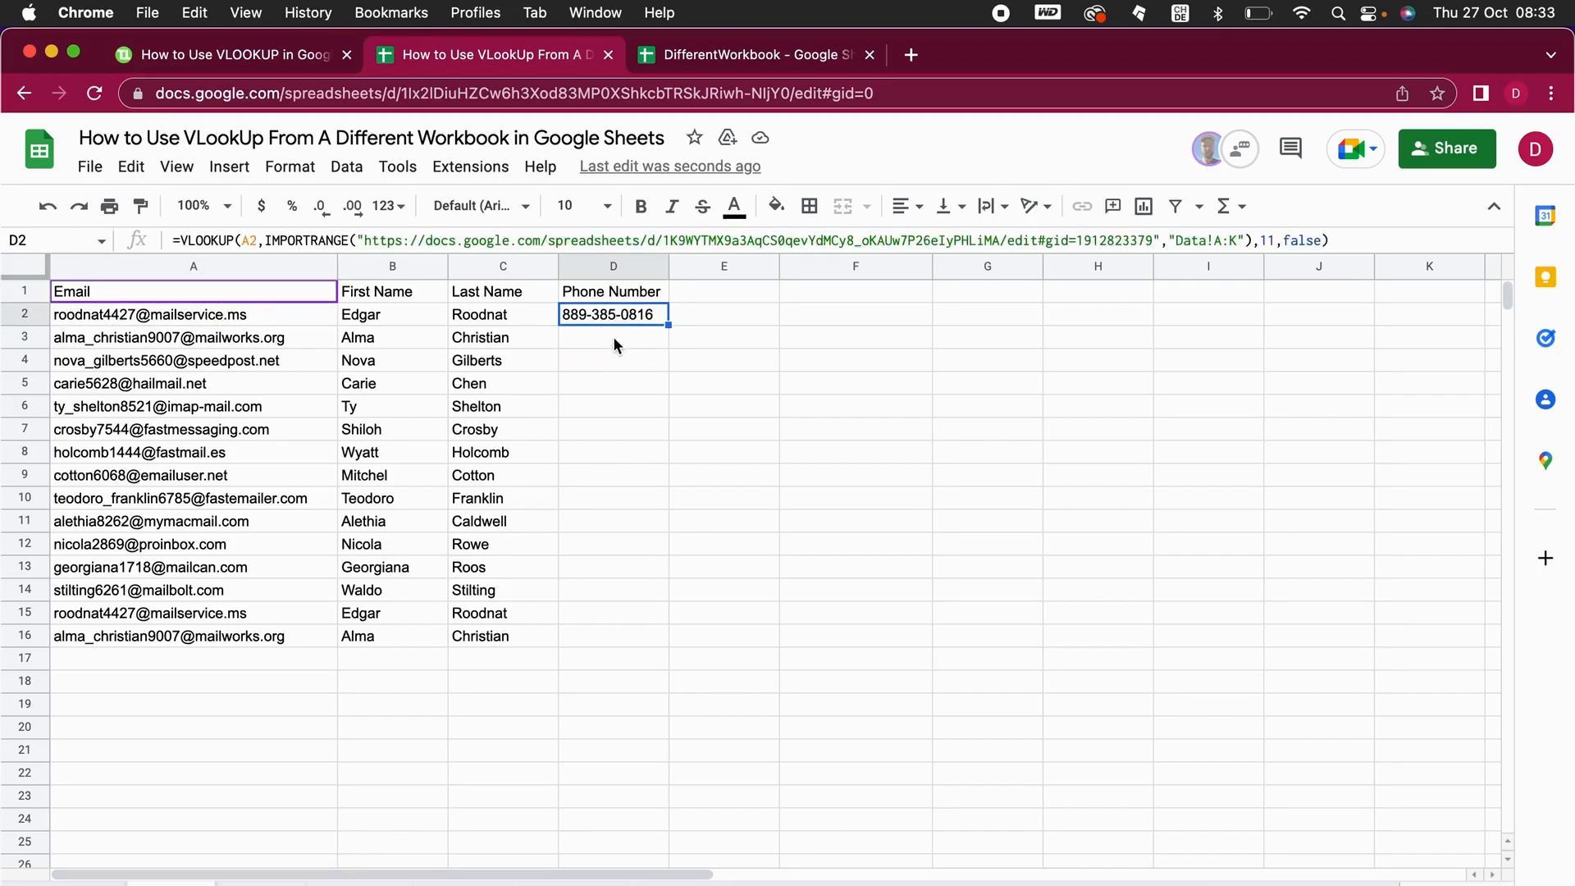
click(612, 338)
click(624, 369)
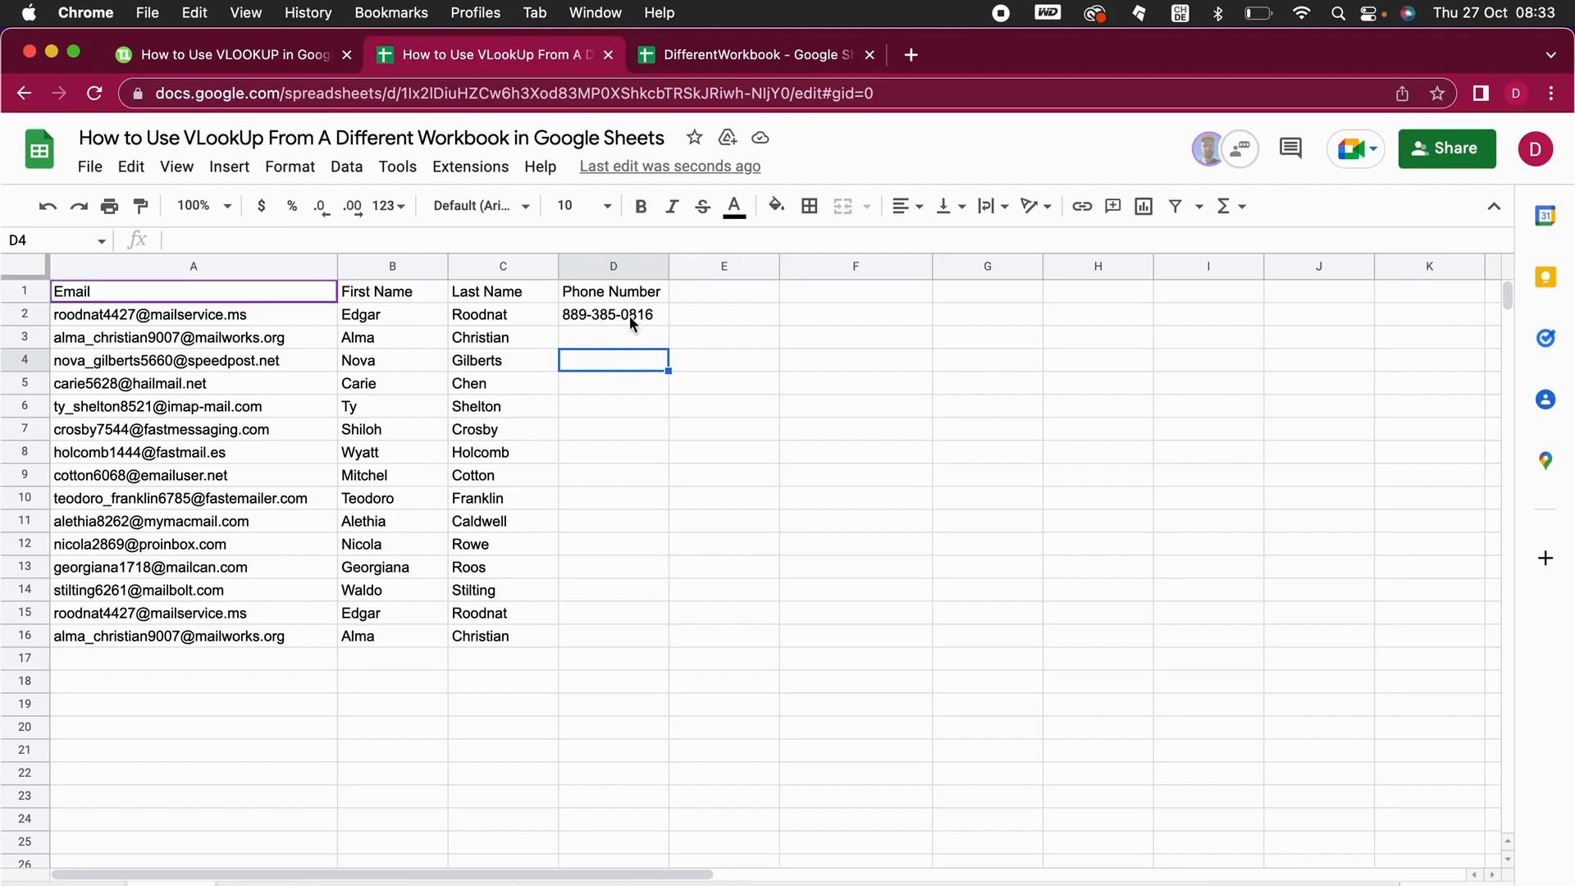
click(649, 343)
click(636, 319)
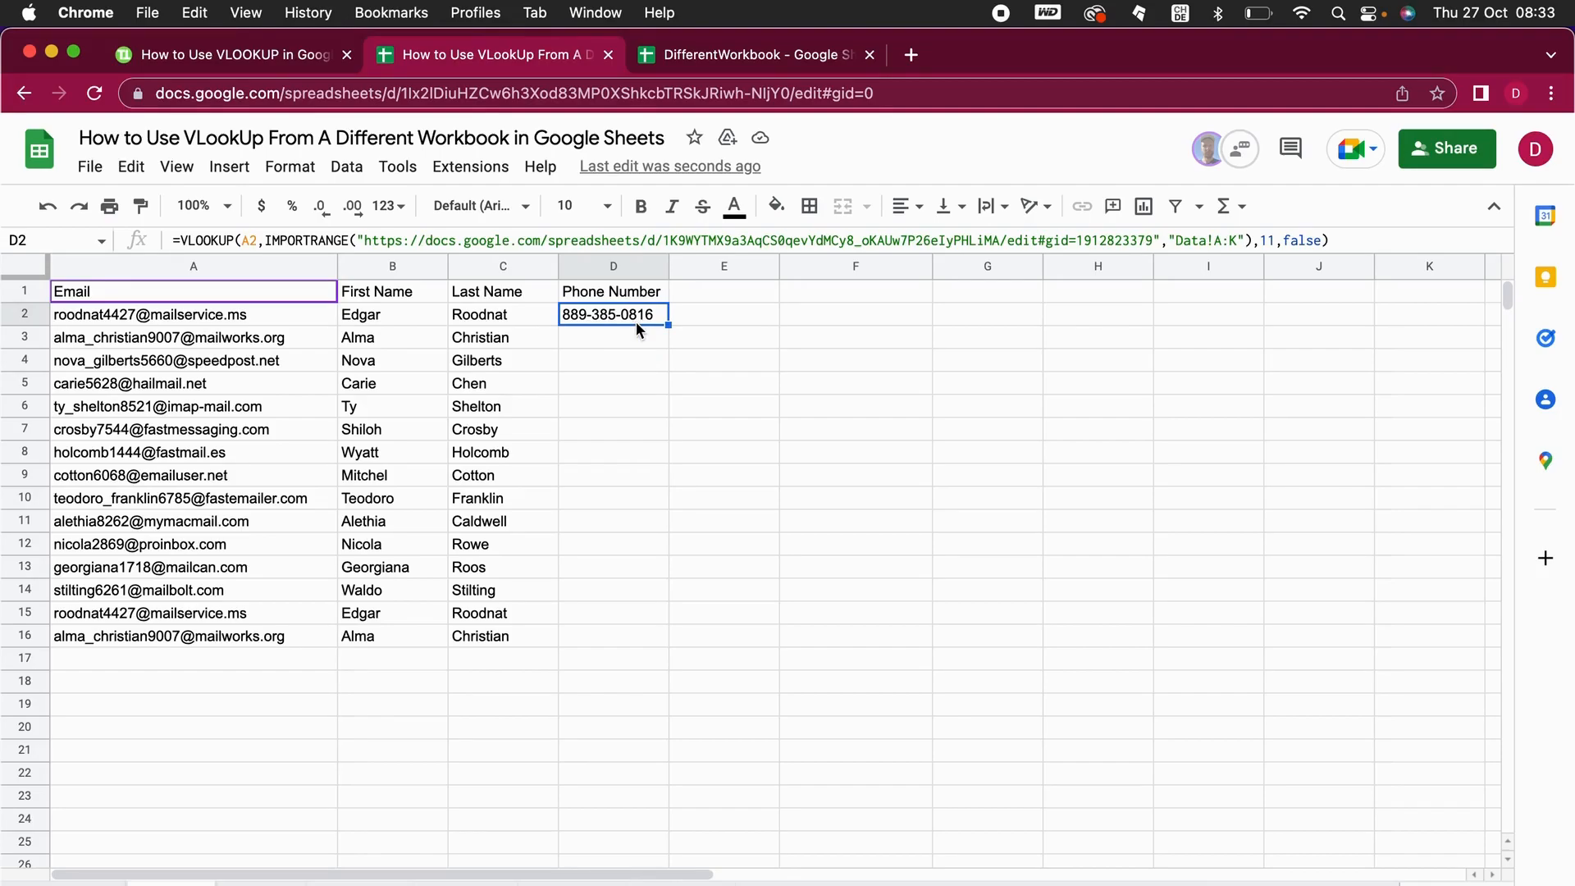
click(666, 393)
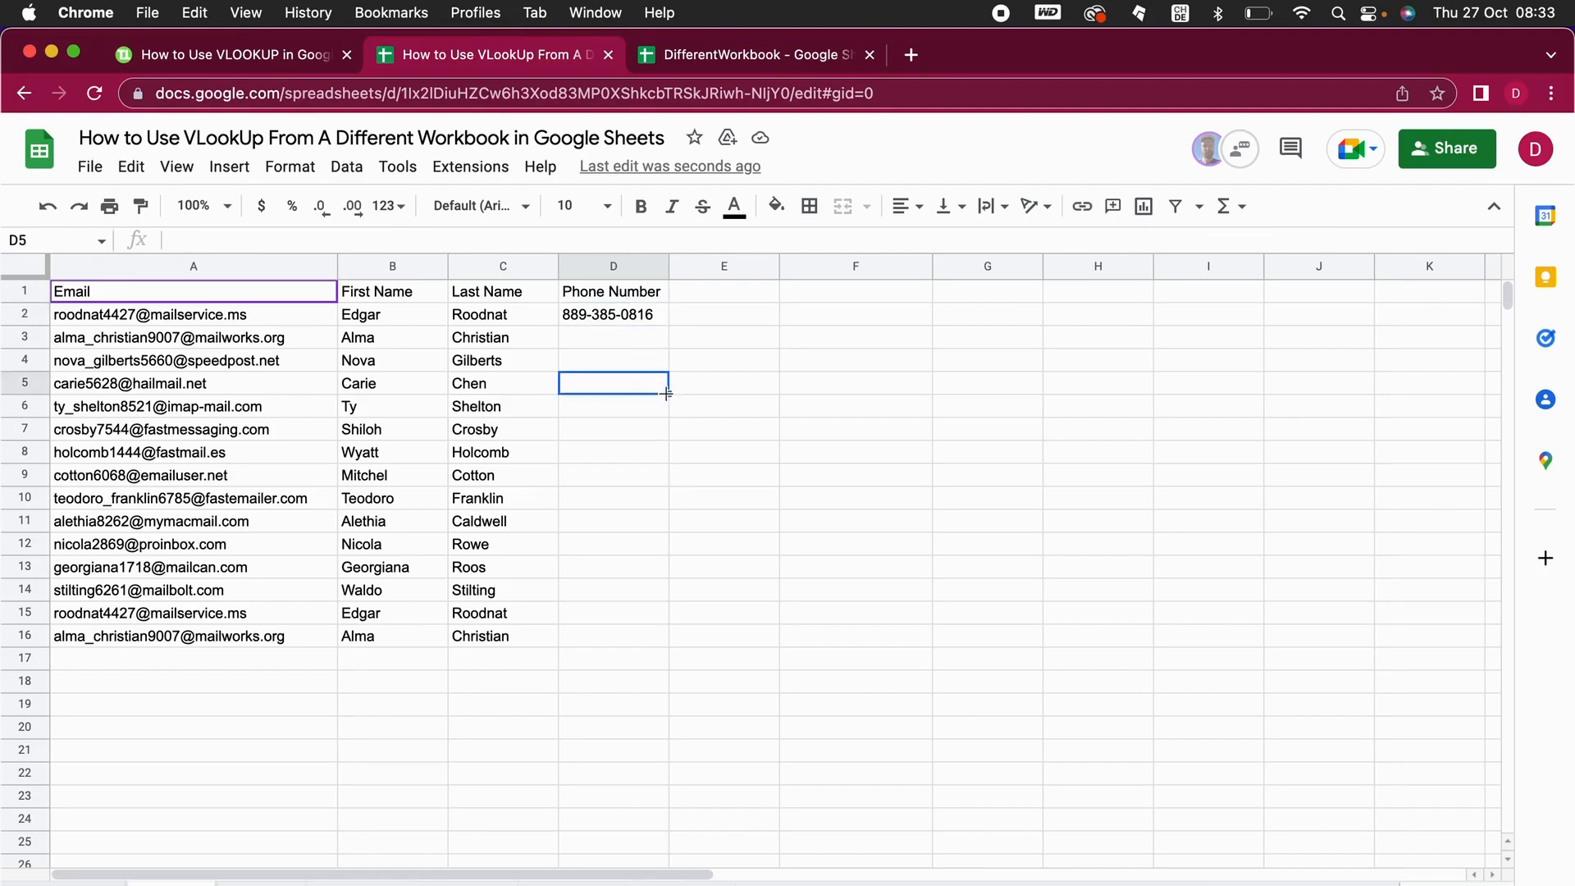